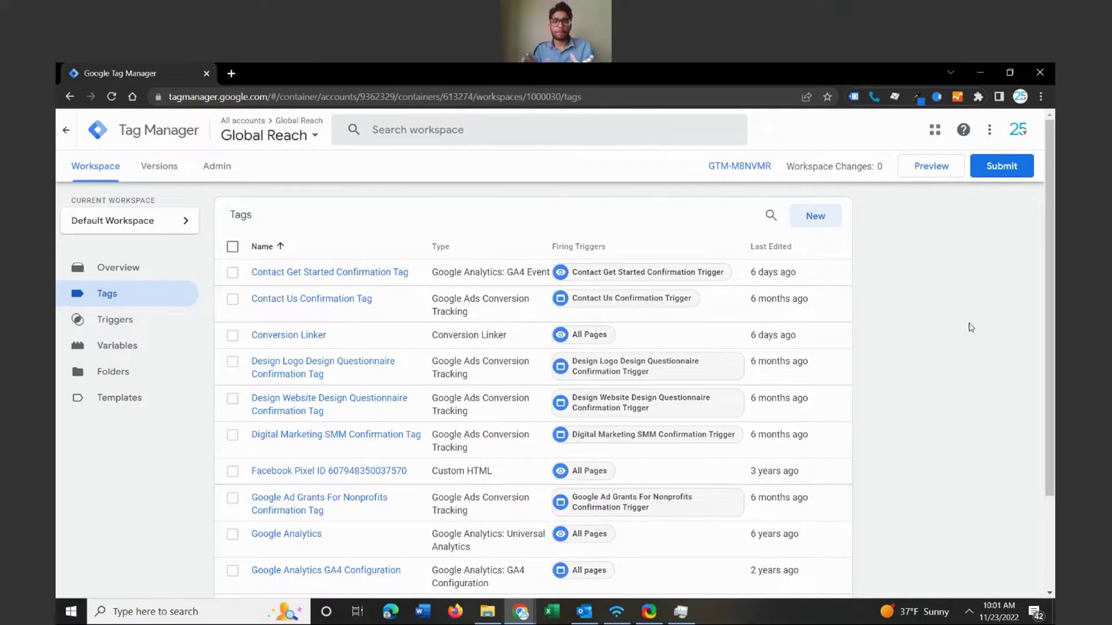
Start Preview mode for the Tag Manager container
left_click(927, 171)
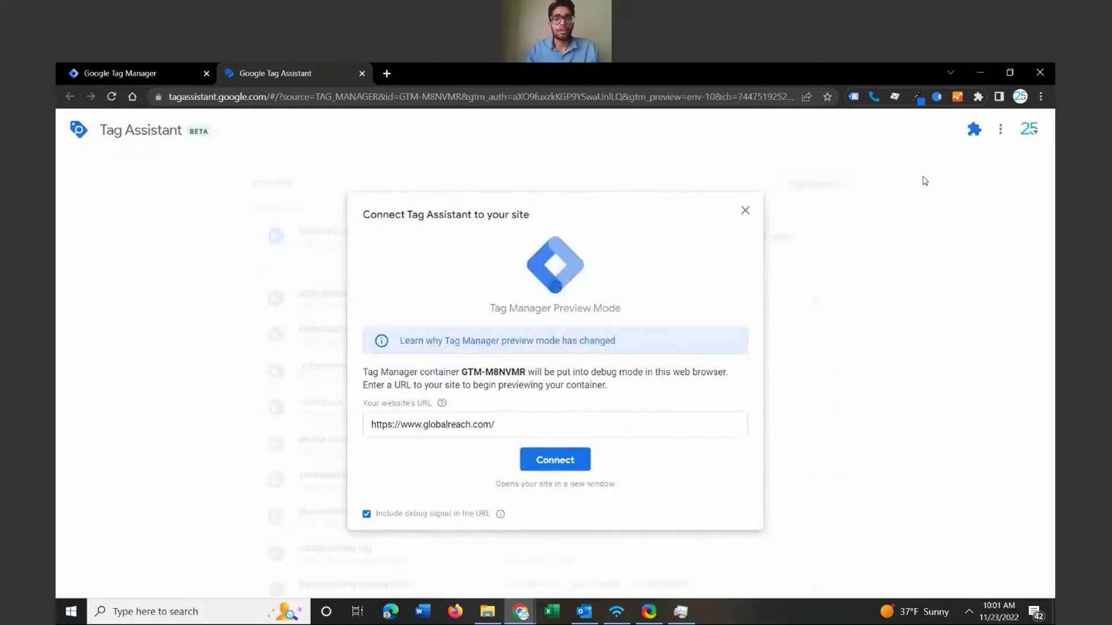
left_click(551, 465)
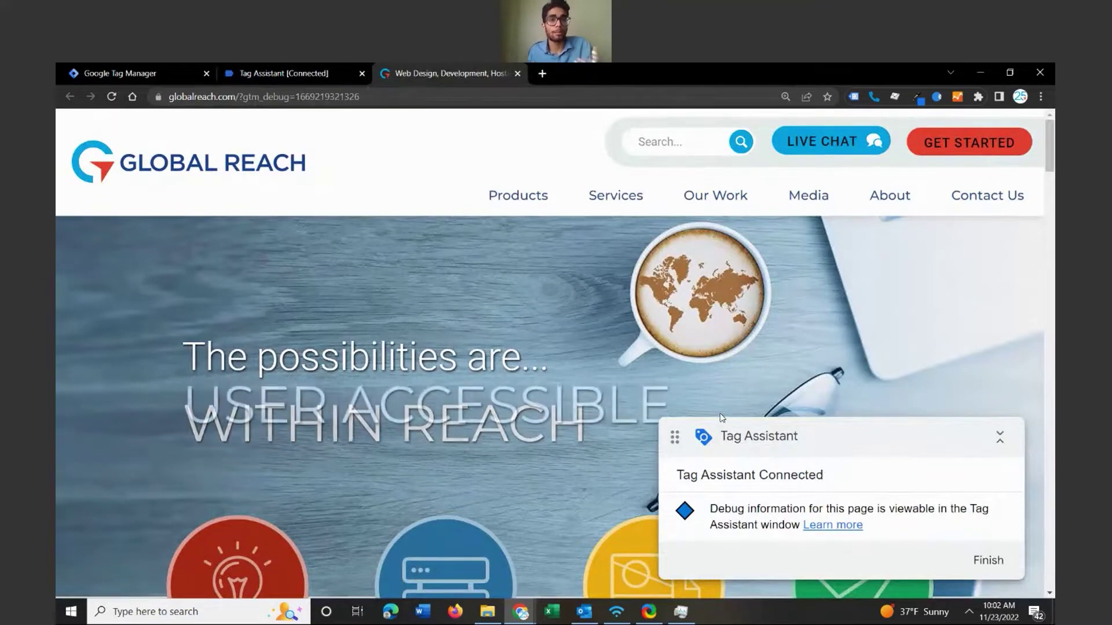
Scroll the site, then return to Tag Assistant and dismiss the Connected notice to view the Summary
scroll(377, 338, "down", 4)
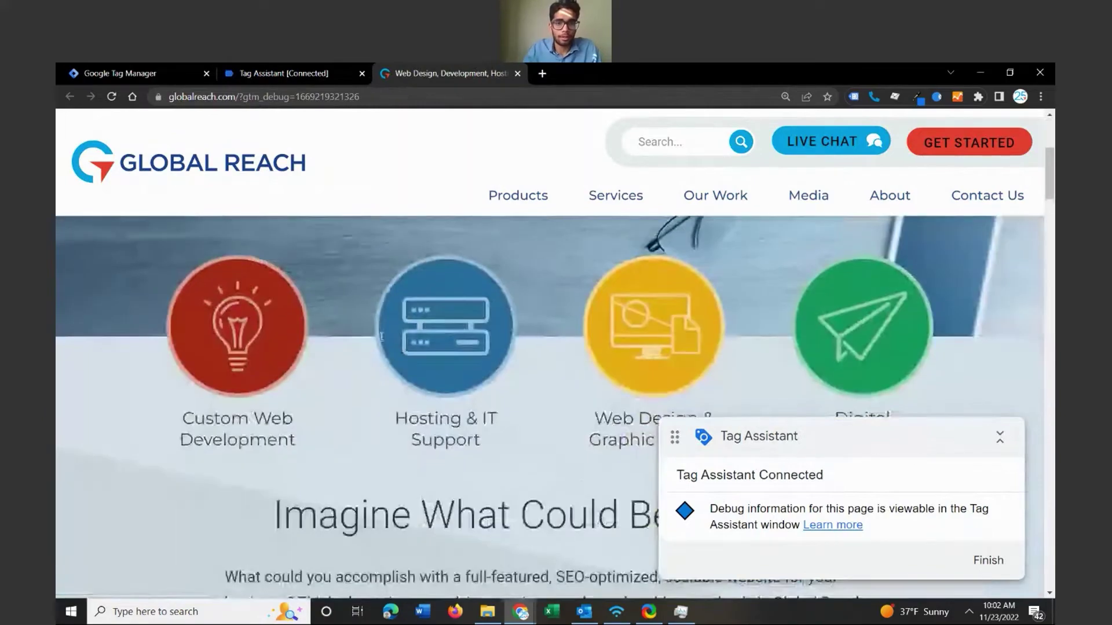
scroll(226, 355, "down", 1)
scroll(225, 355, "down", 2)
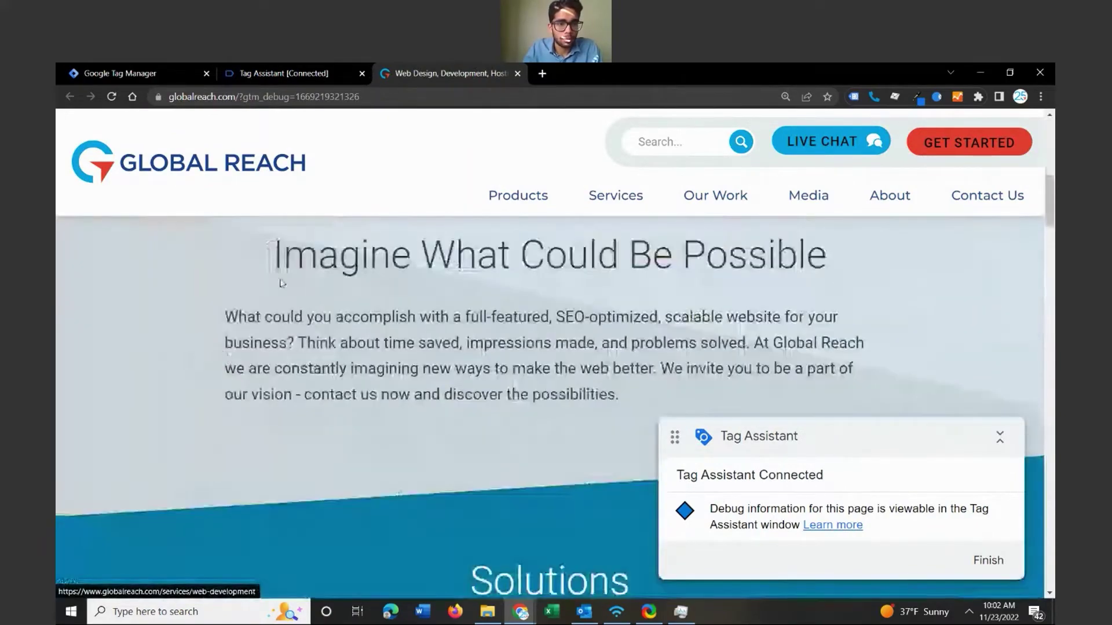
scroll(686, 333, "down", 5)
scroll(685, 334, "up", 5)
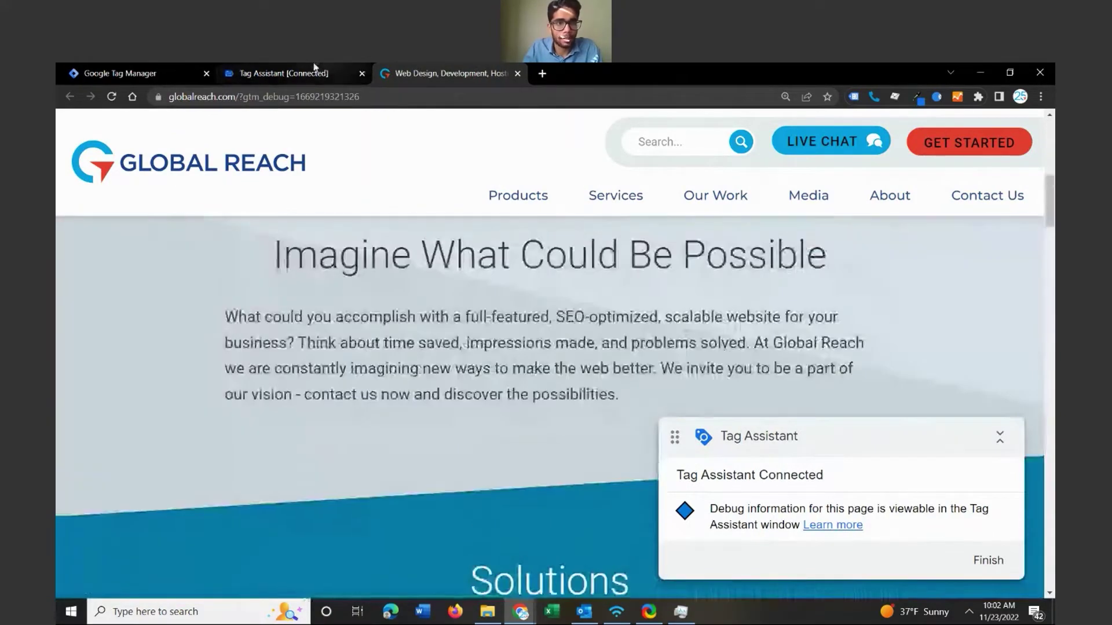
left_click(284, 73)
left_click(556, 355)
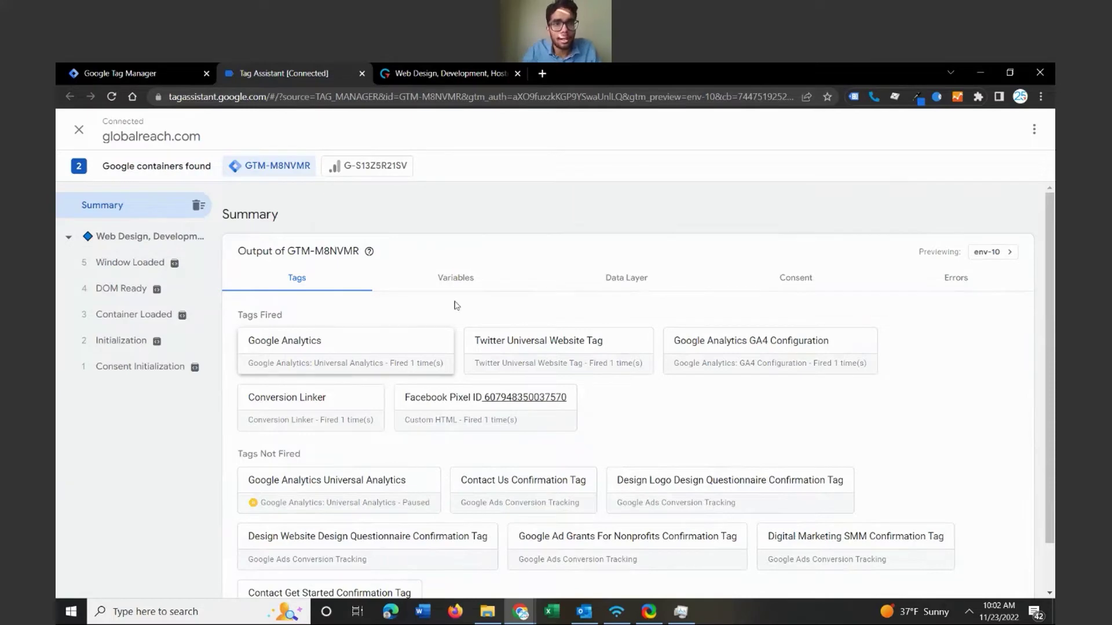
Go back to the Global Reach site, and open then minimize its live chat window
left_click(420, 67)
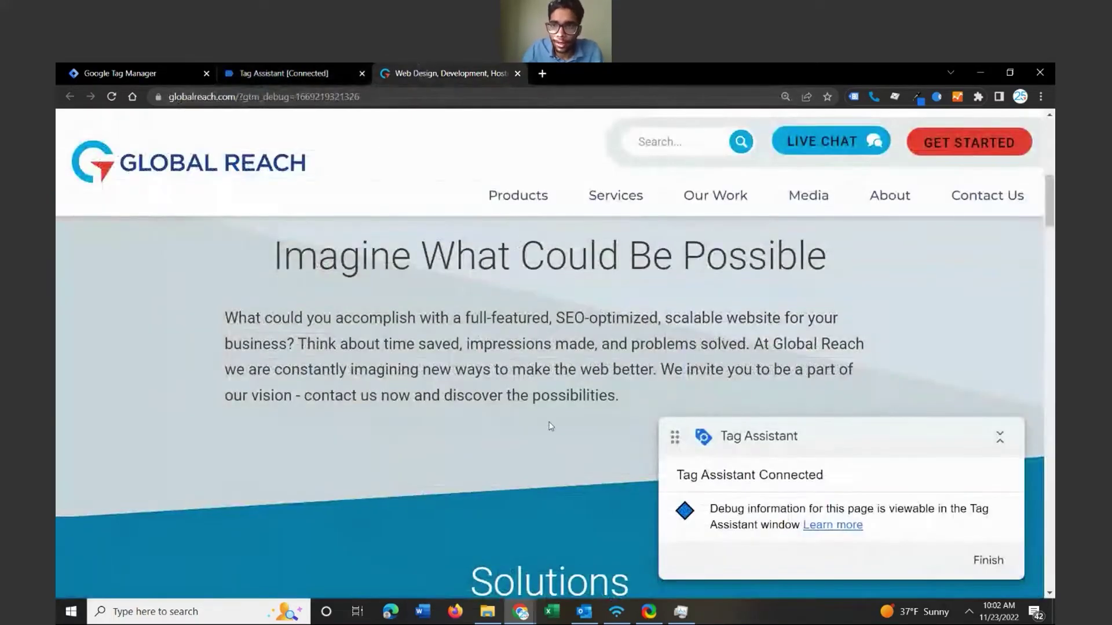
scroll(550, 426, "up", 3)
scroll(550, 427, "up", 5)
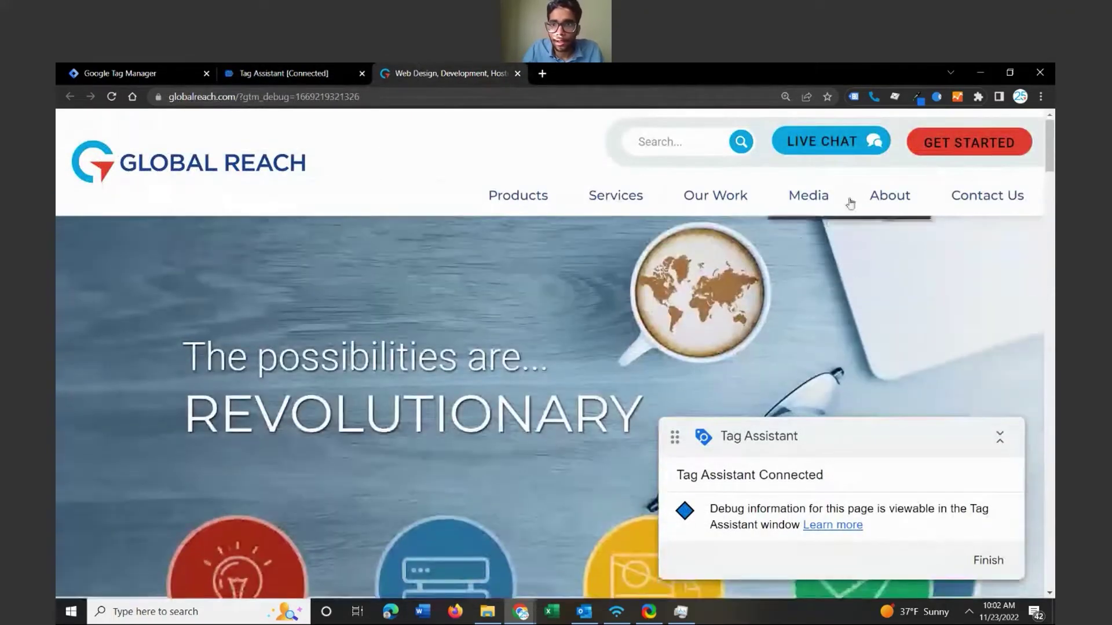
mouse_move(867, 195)
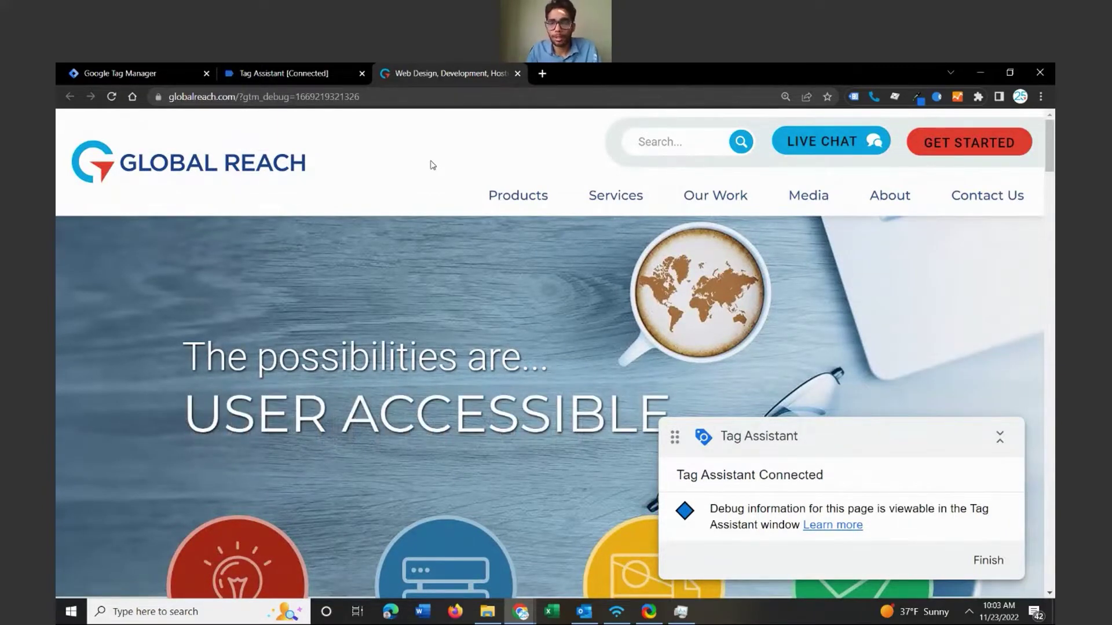
left_click(835, 146)
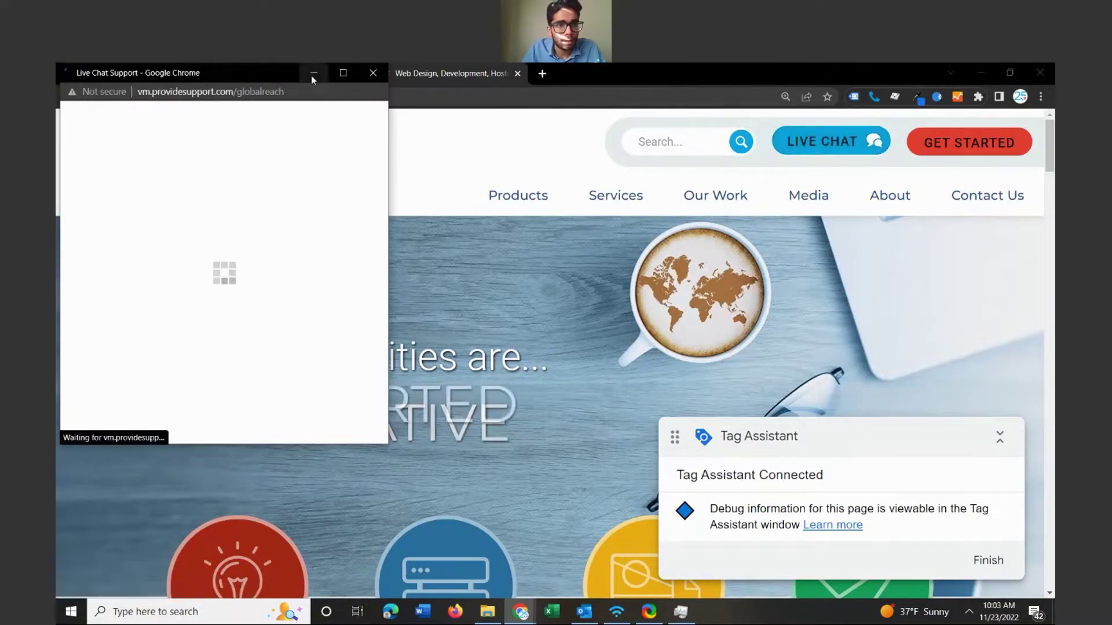
left_click(312, 76)
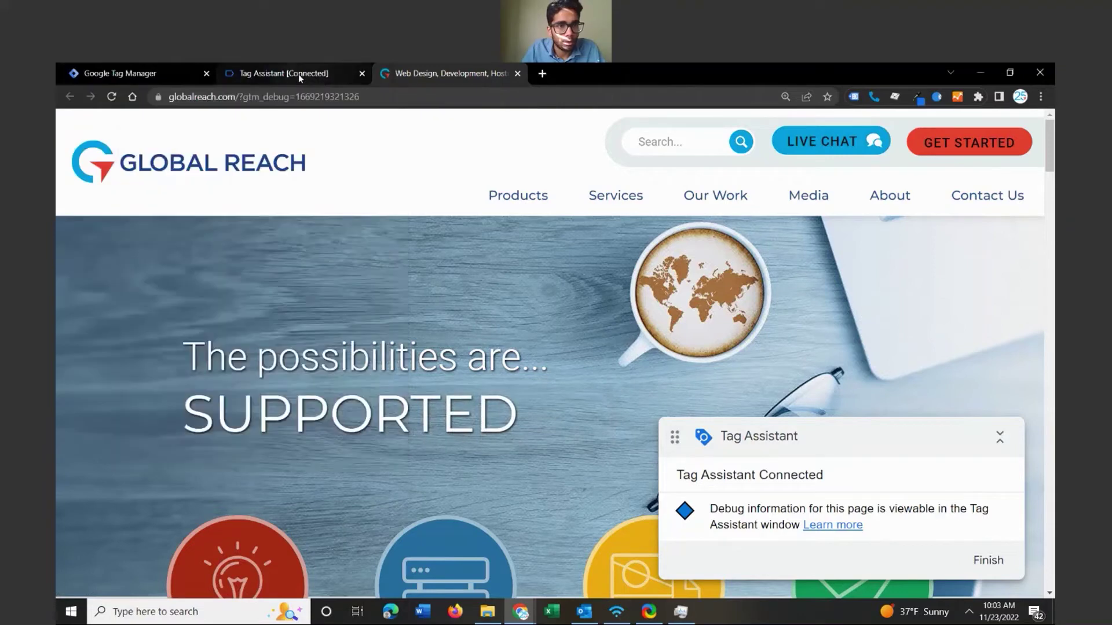
Click the site's GET STARTED link and check Tag Assistant for the new Link Click event
left_click(297, 74)
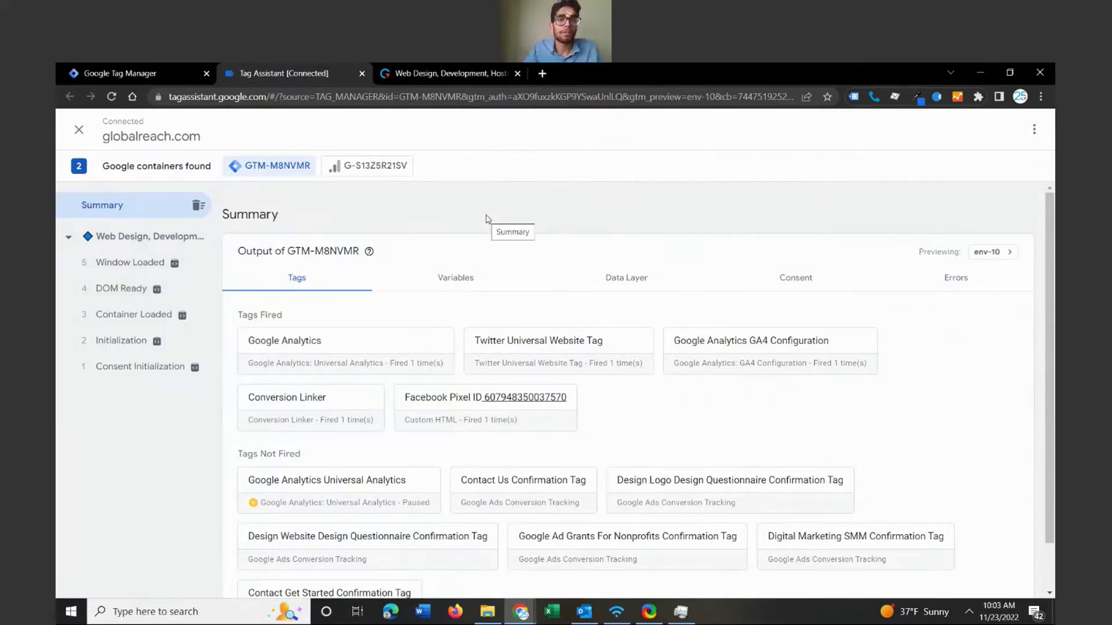
left_click(467, 80)
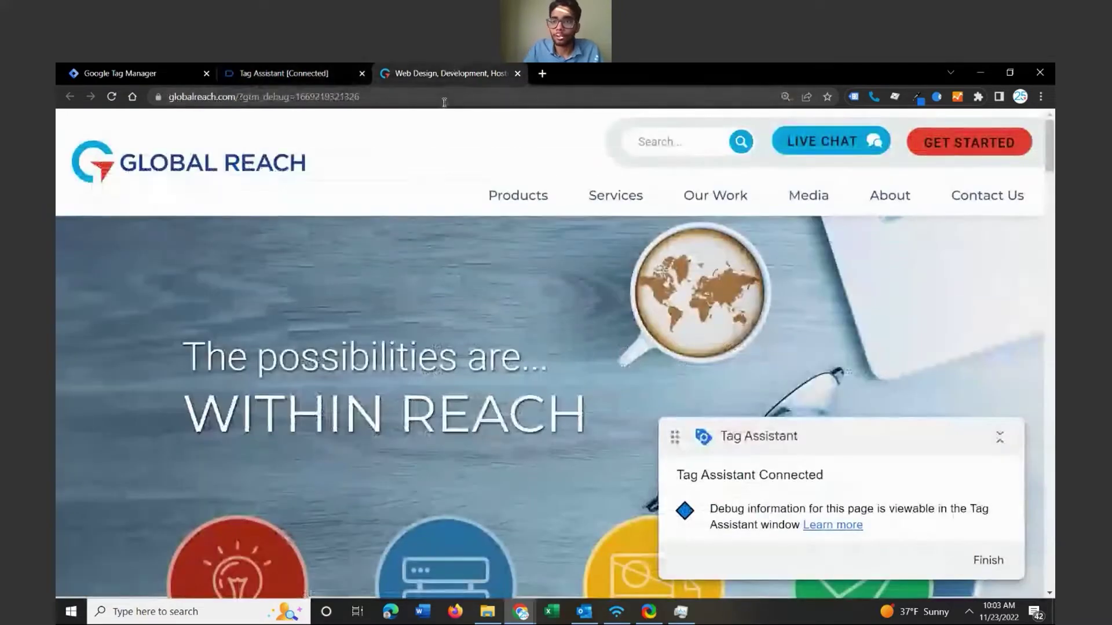
left_click(957, 144)
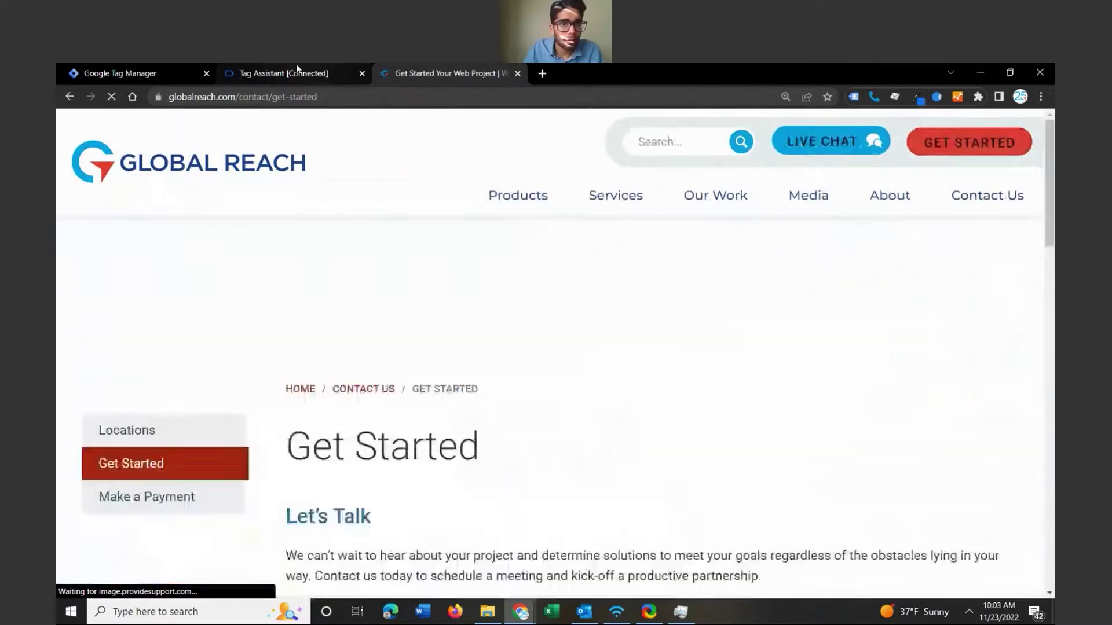
left_click(297, 68)
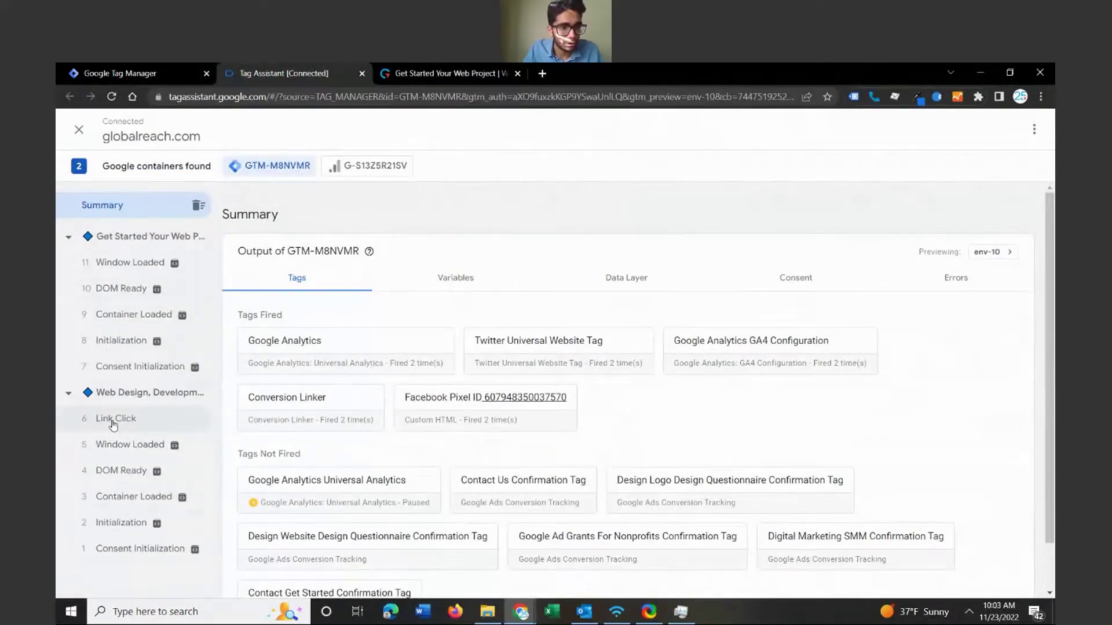
Review the Link Click event's Variables and select the Click Text value GET STARTED
left_click(114, 420)
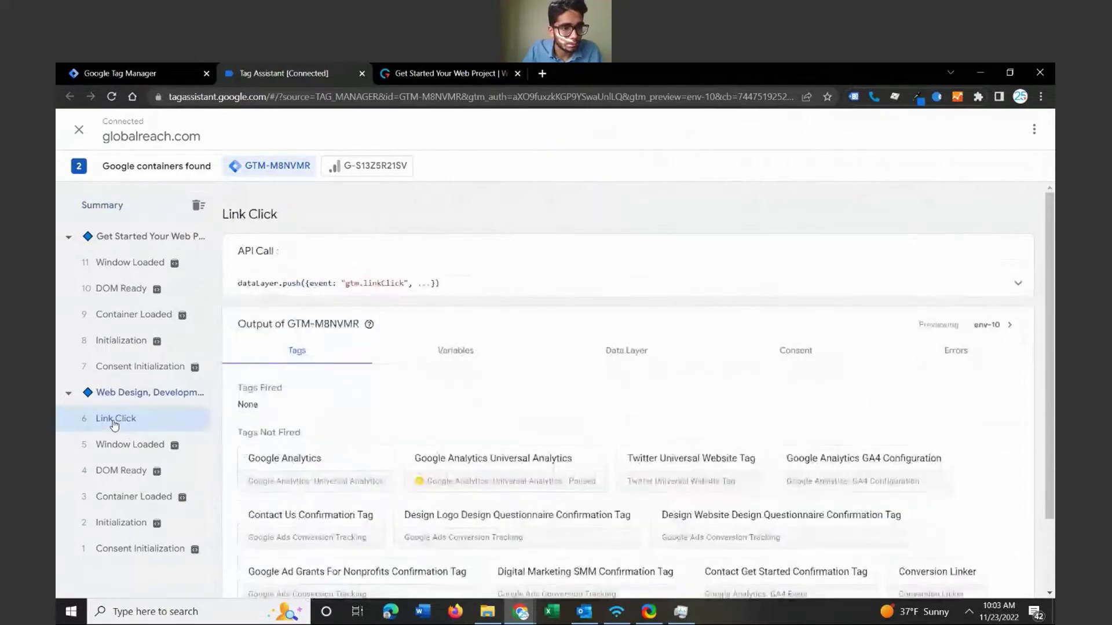
left_click(460, 355)
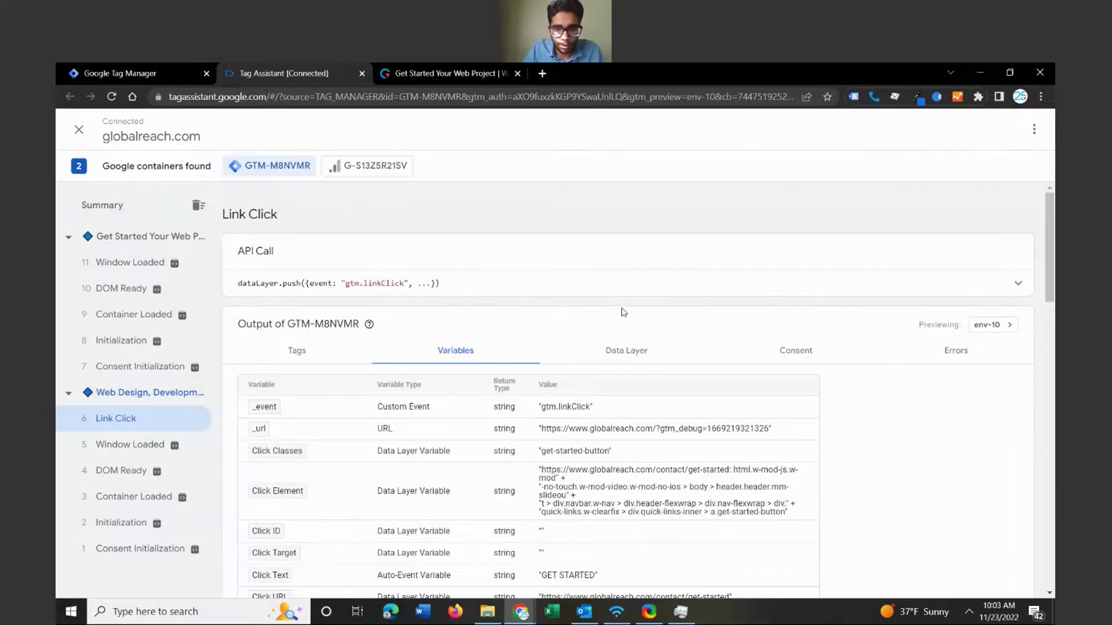
scroll(624, 312, "down", 3)
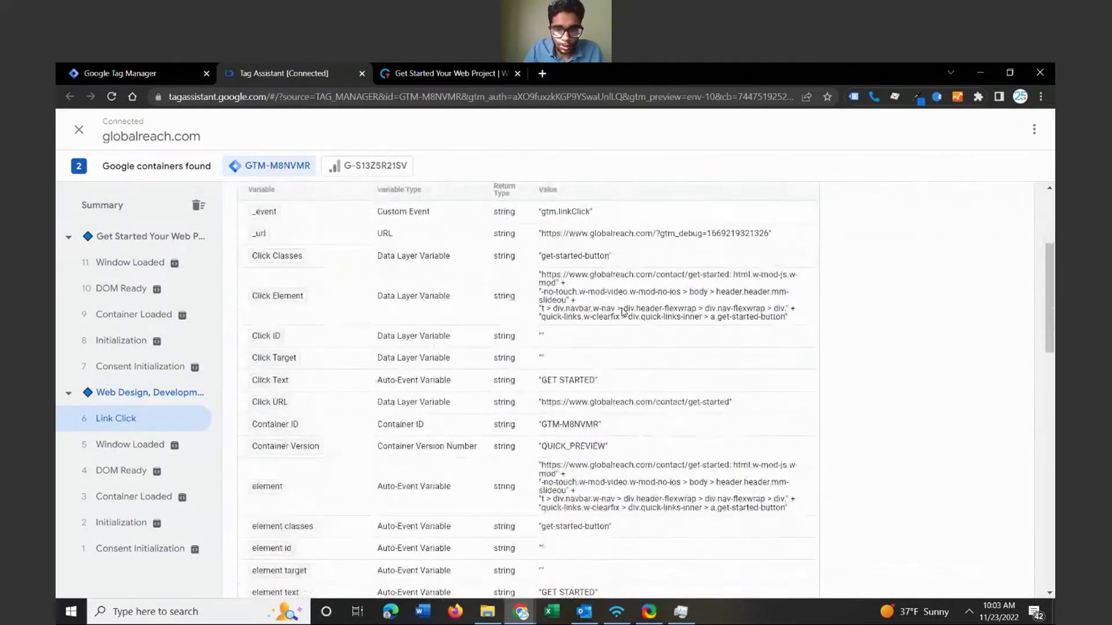
scroll(625, 313, "down", 1)
scroll(628, 312, "up", 1)
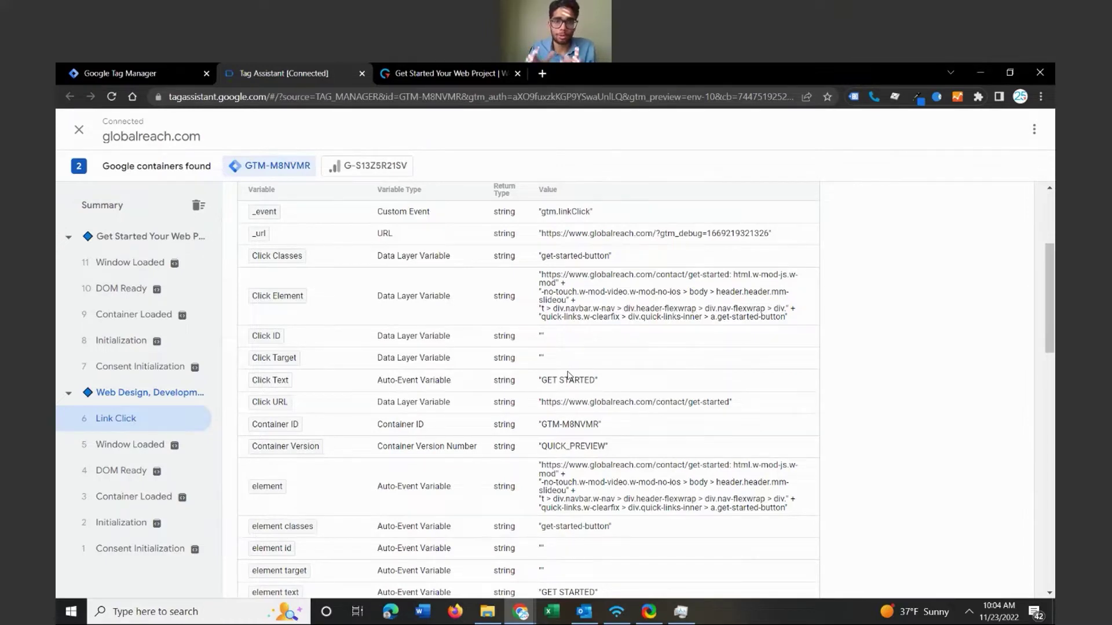
scroll(602, 363, "down", 3)
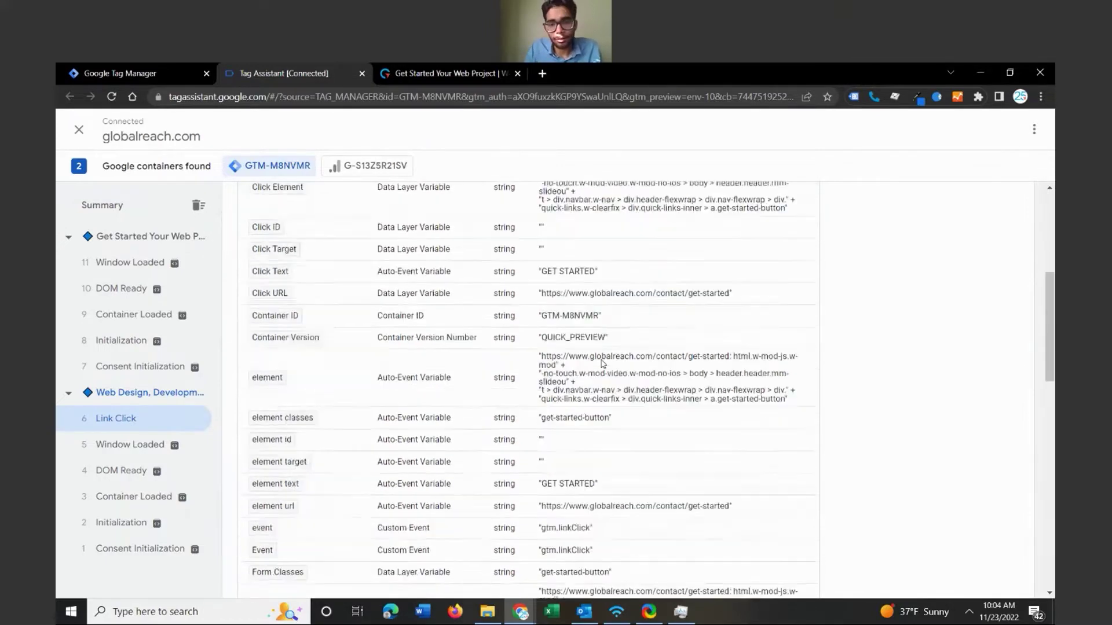
scroll(602, 363, "down", 3)
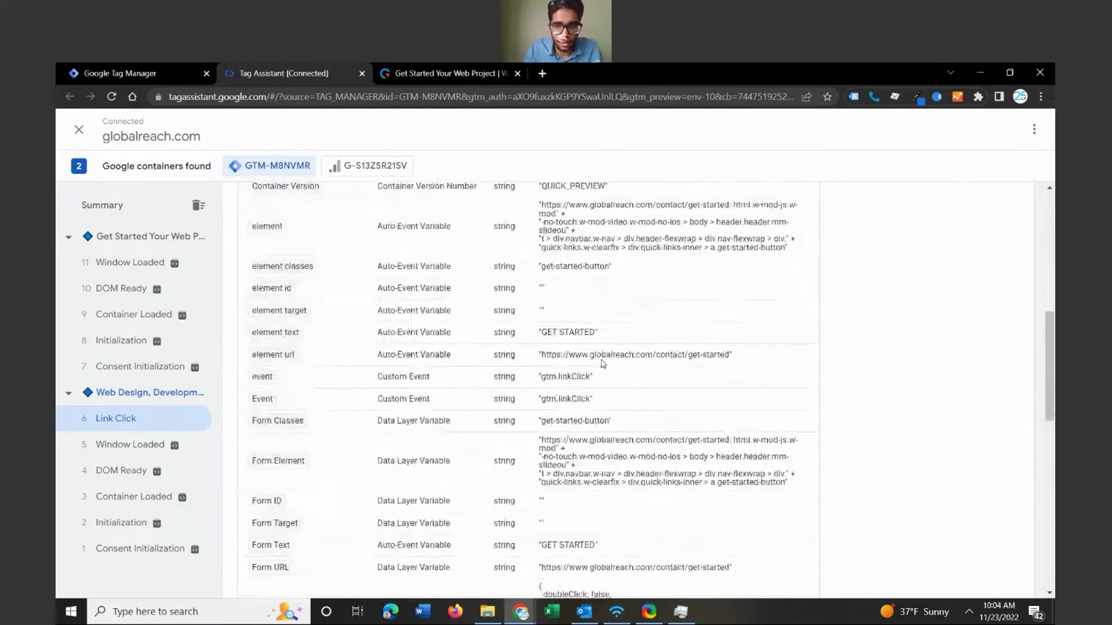
scroll(602, 363, "down", 5)
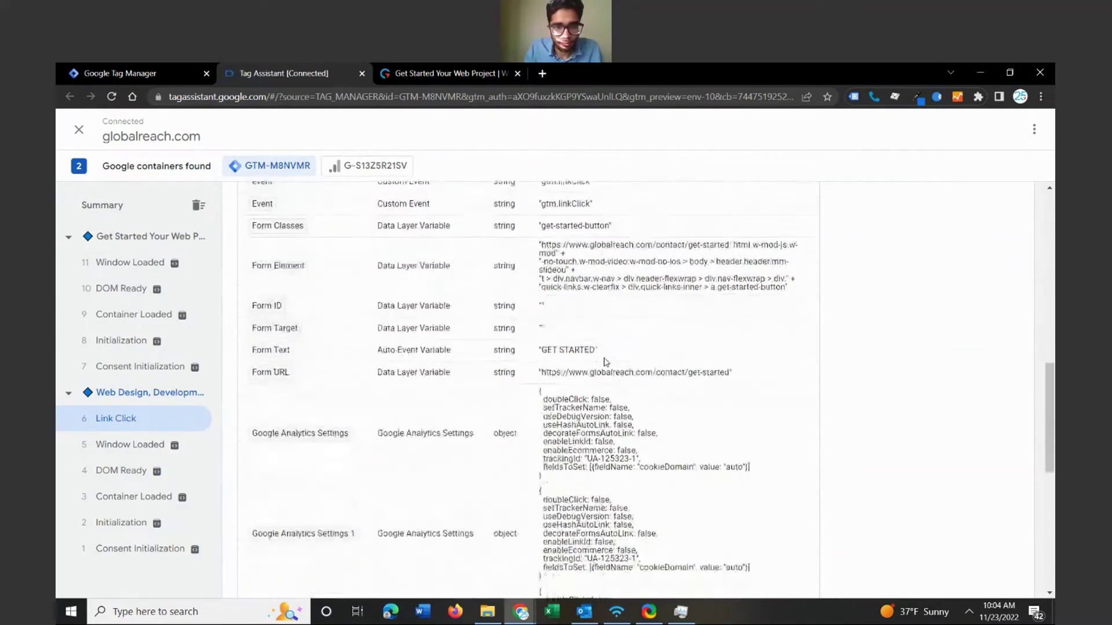
scroll(606, 362, "down", 4)
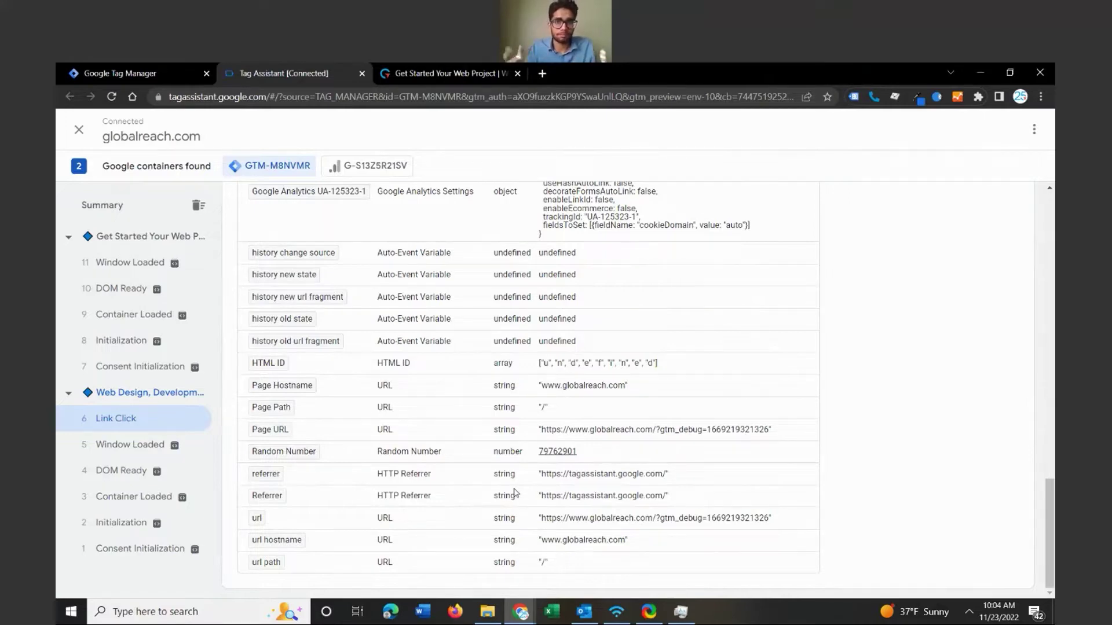
scroll(524, 446, "up", 5)
scroll(524, 446, "up", 10)
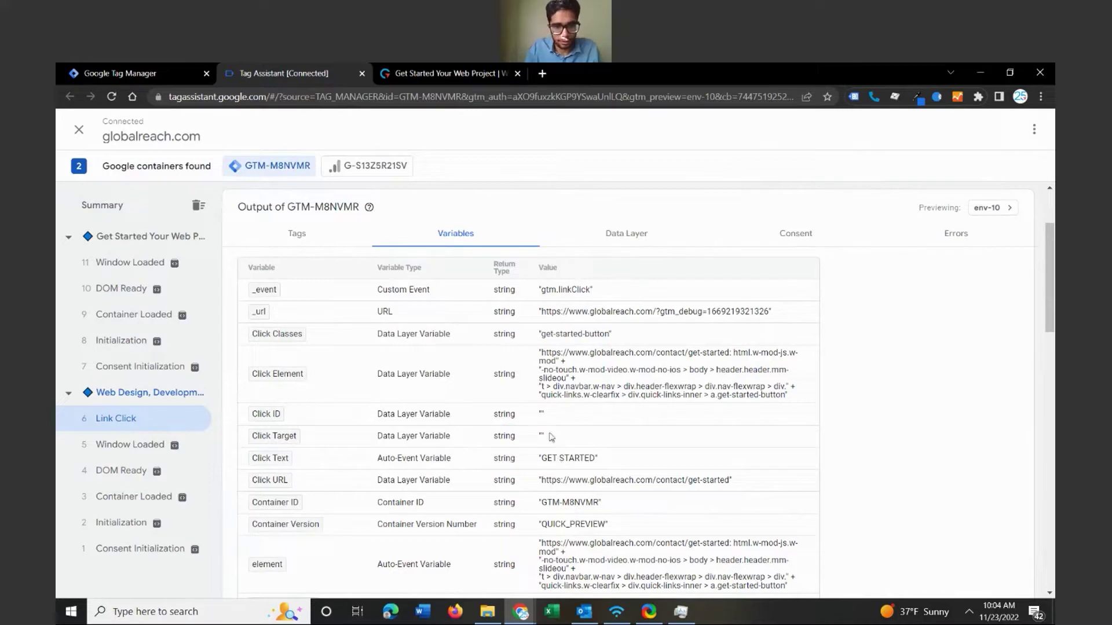
left_click_drag(560, 465, 594, 463)
key("ctrl+c")
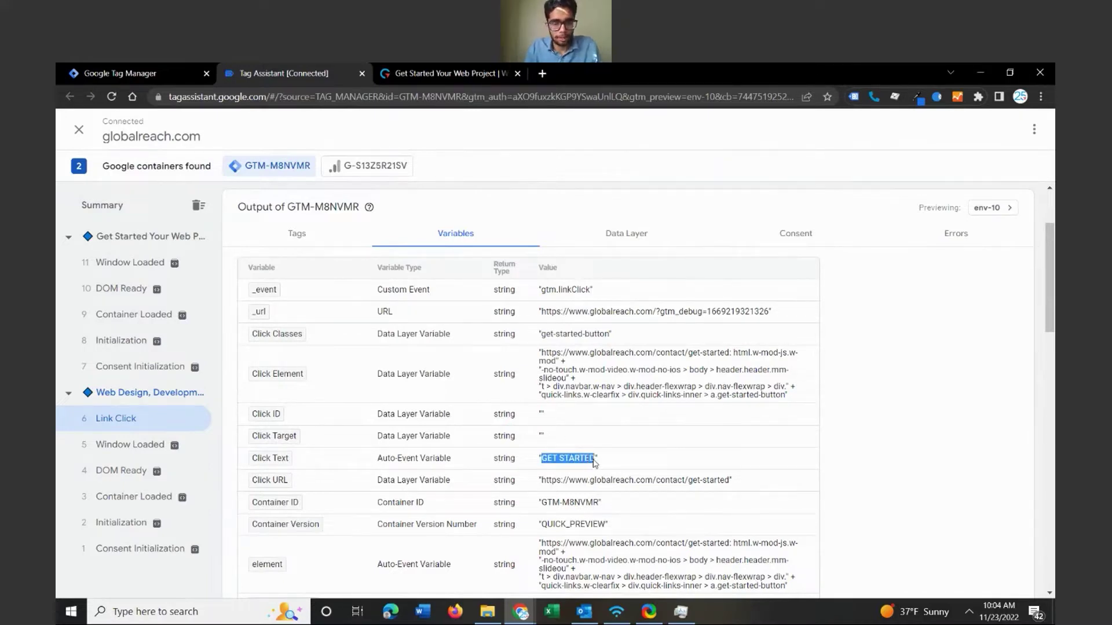
left_click(136, 75)
Open the workspace's Triggers list
left_click(149, 322)
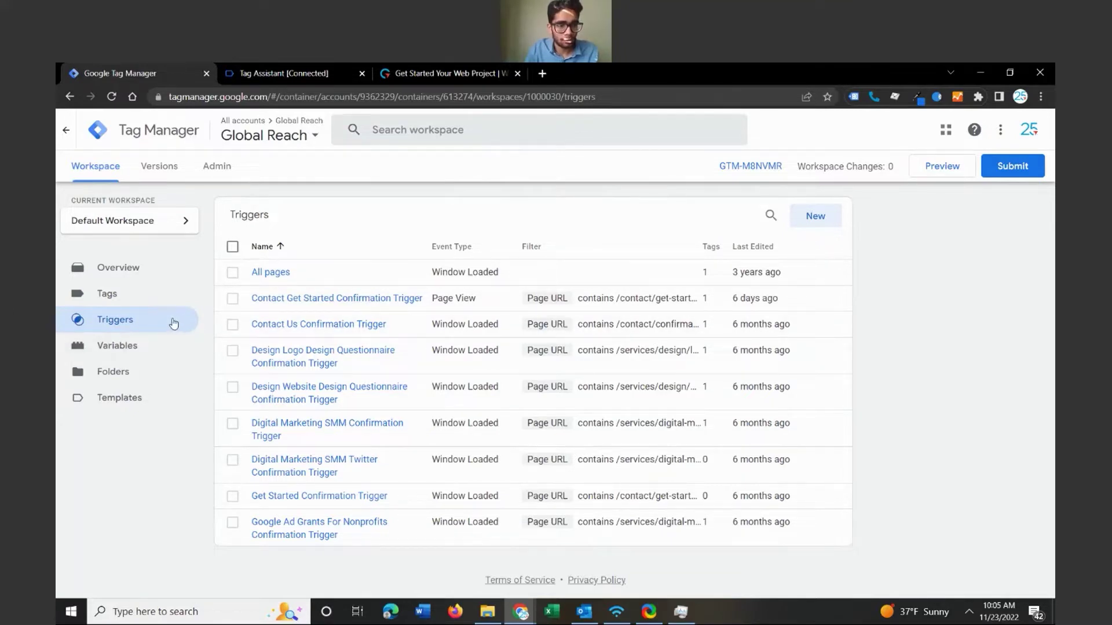
Create a new trigger named 'Get Started Button - Trigger'
left_click(806, 230)
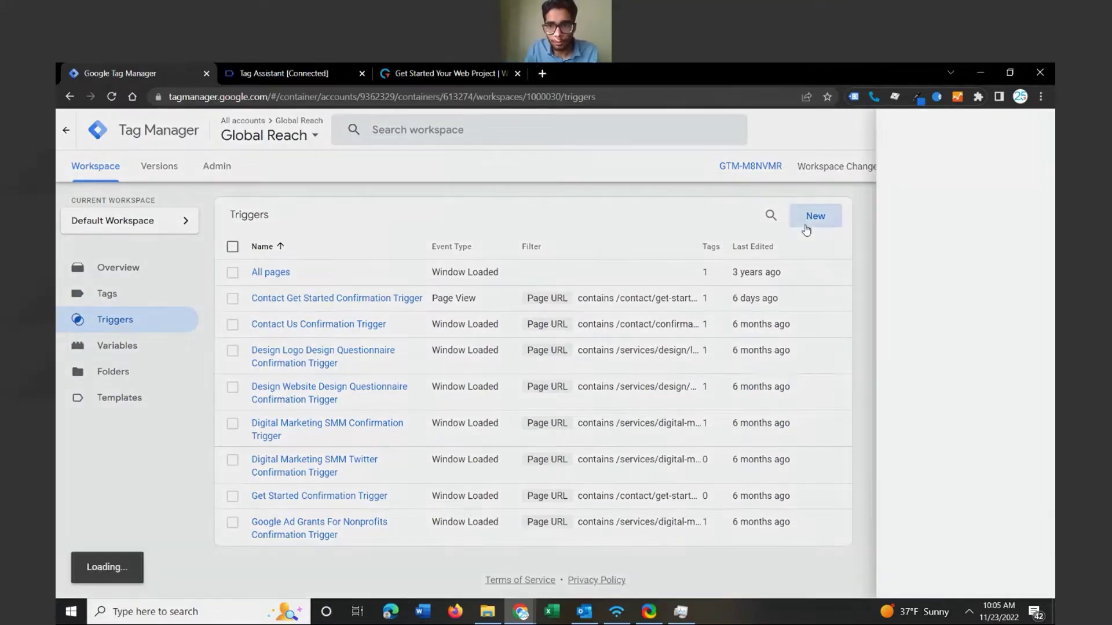
left_click_drag(338, 138, 255, 139)
key("BackSpace")
type("Get Started Button ")
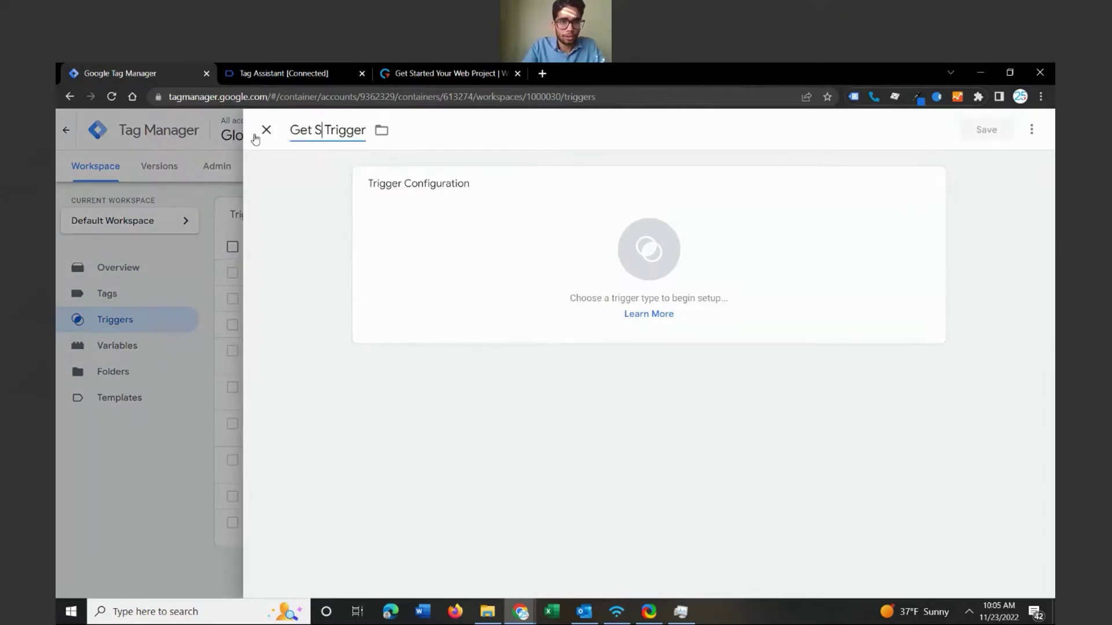
type("-")
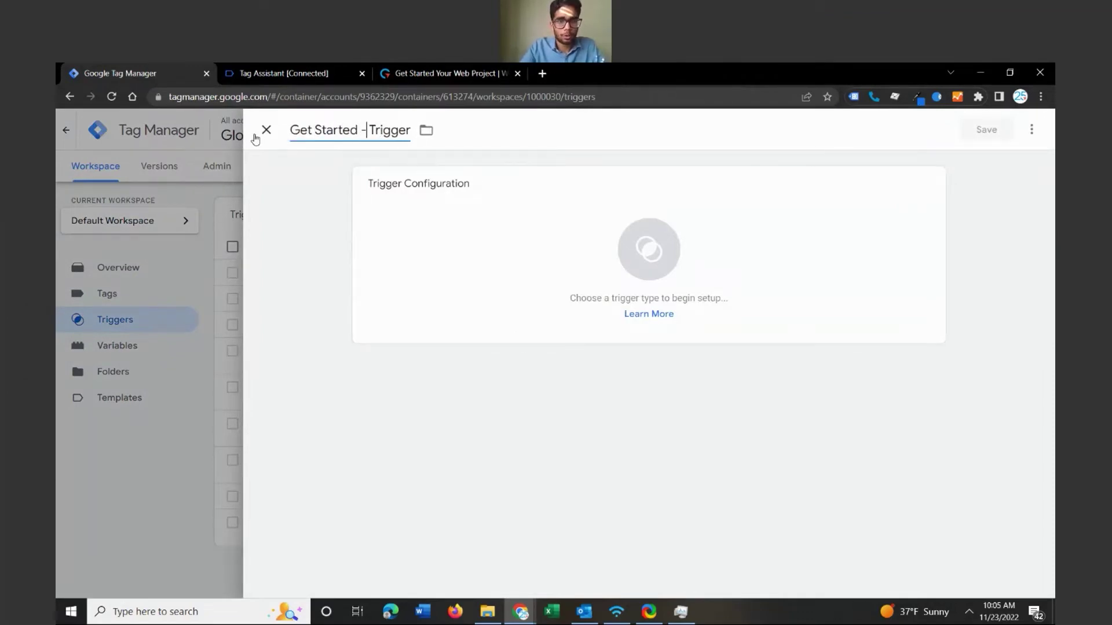
key("BackSpace")
key("BackSpace")
type("Button -")
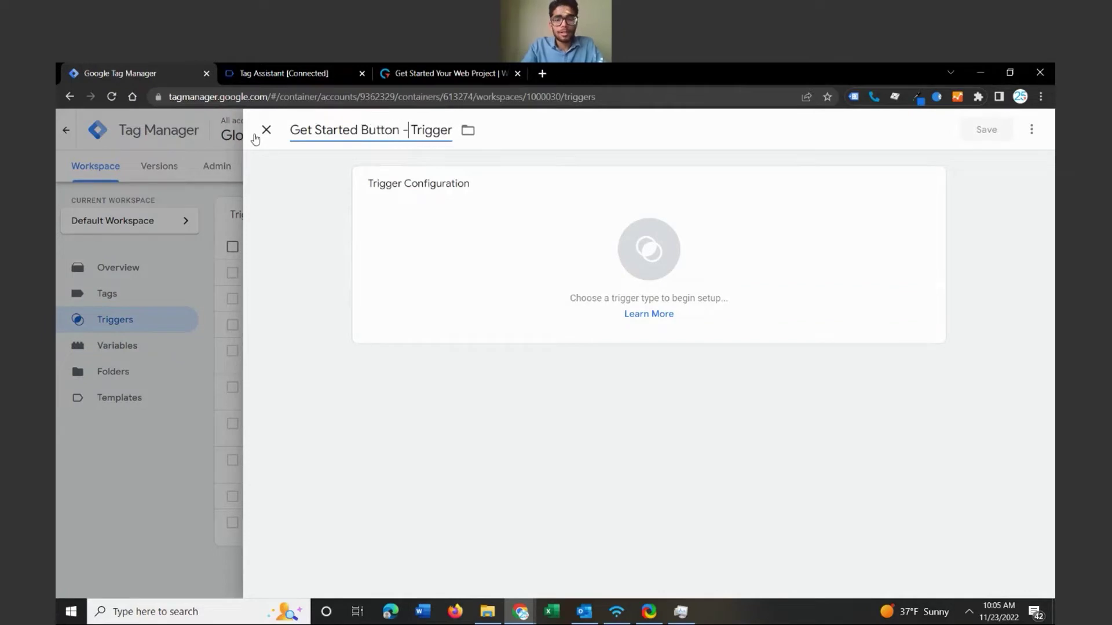
key("BackSpace")
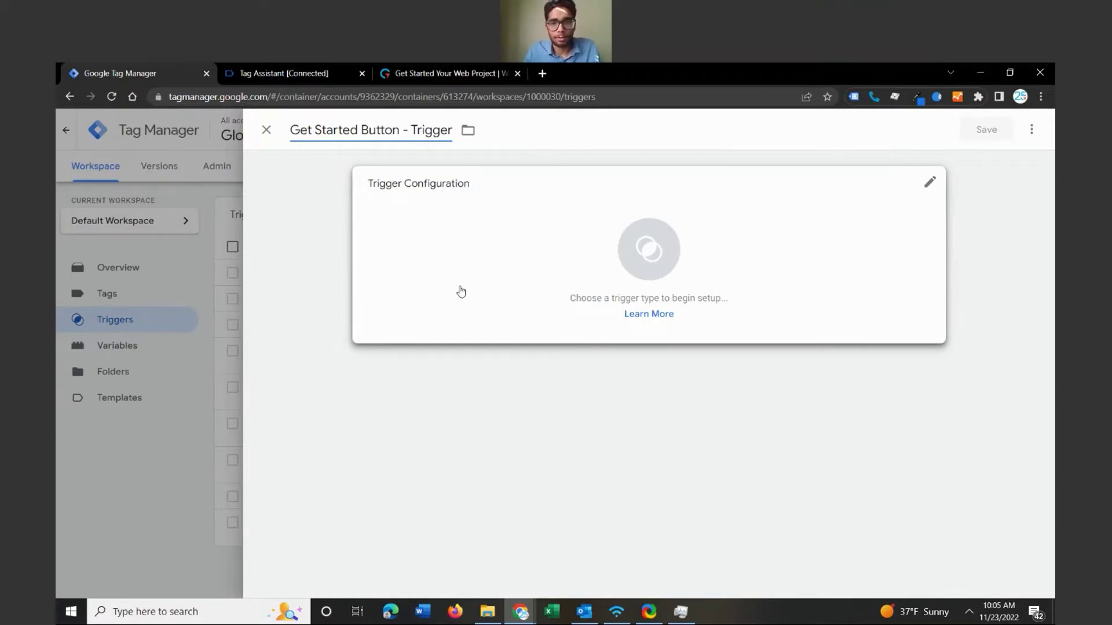
Set the trigger type to Click - All Elements instead of DOM Ready
left_click(633, 252)
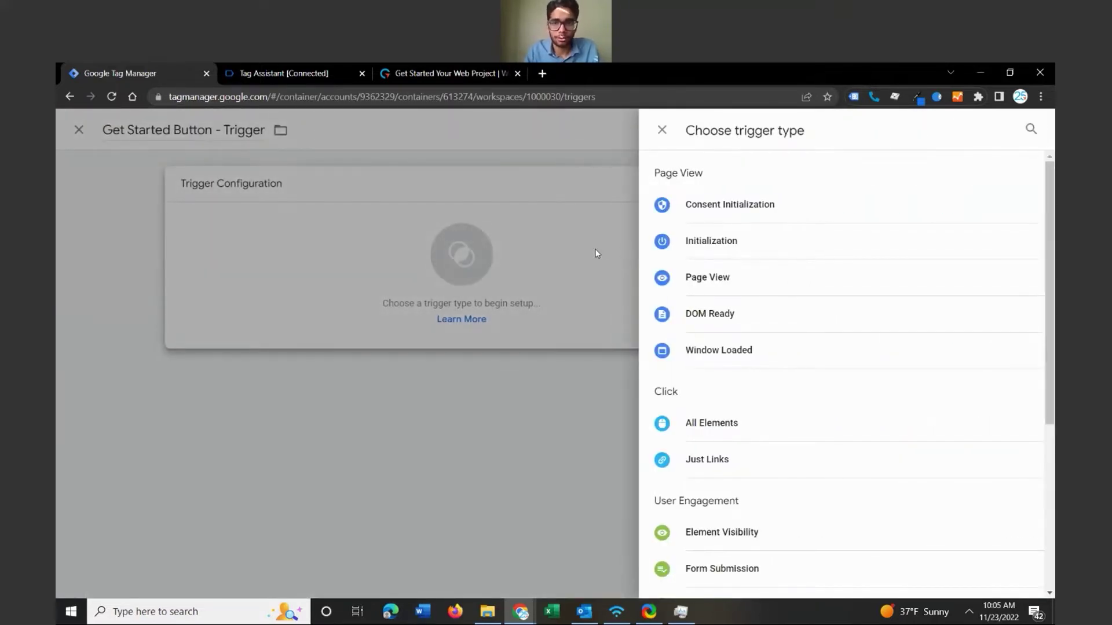
left_click(764, 313)
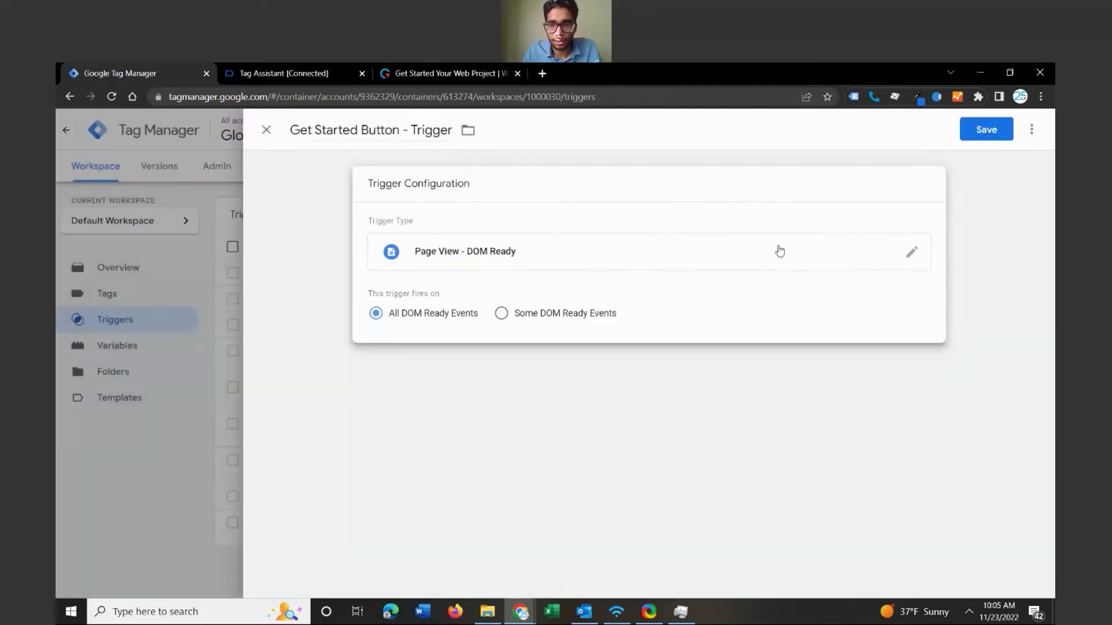
left_click(565, 262)
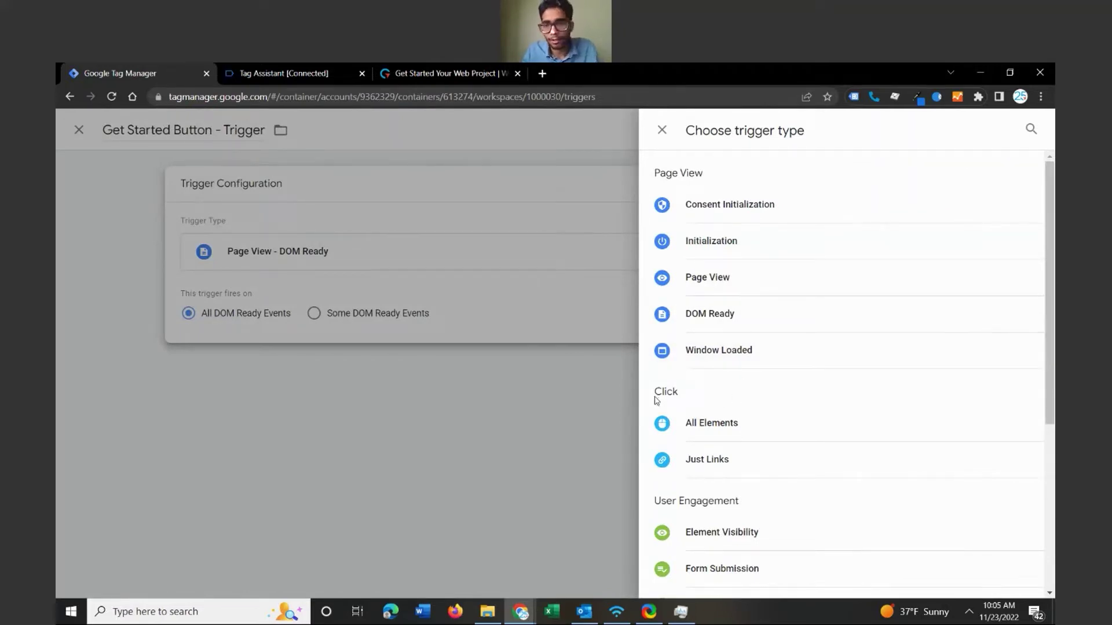
left_click(729, 429)
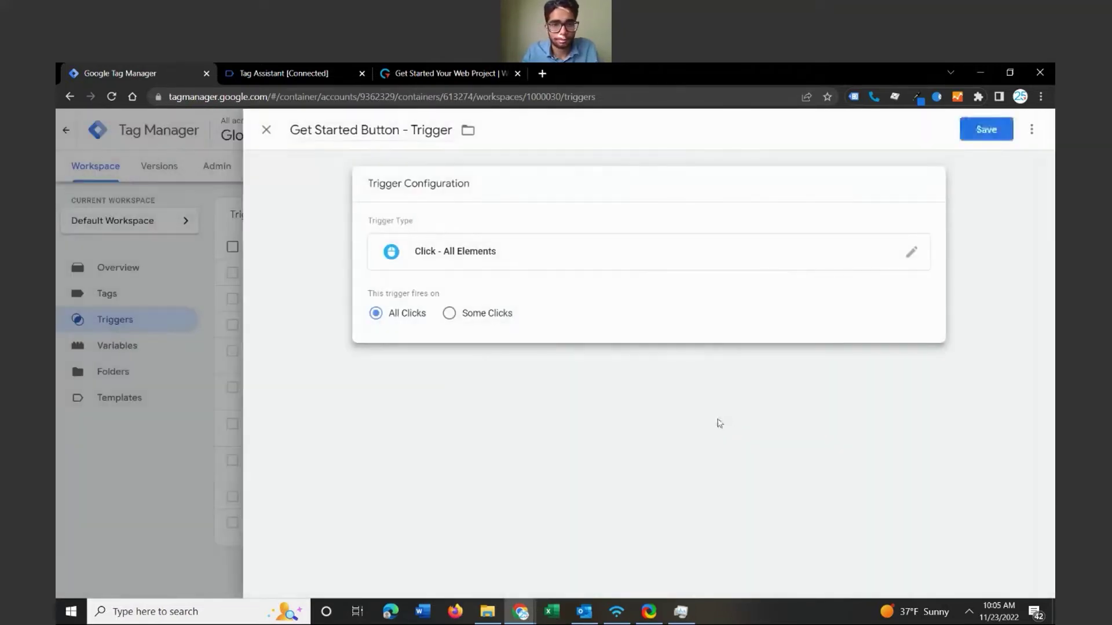
Limit the trigger to Some Clicks where Click Text equals GET STARTED, and save it
left_click(452, 315)
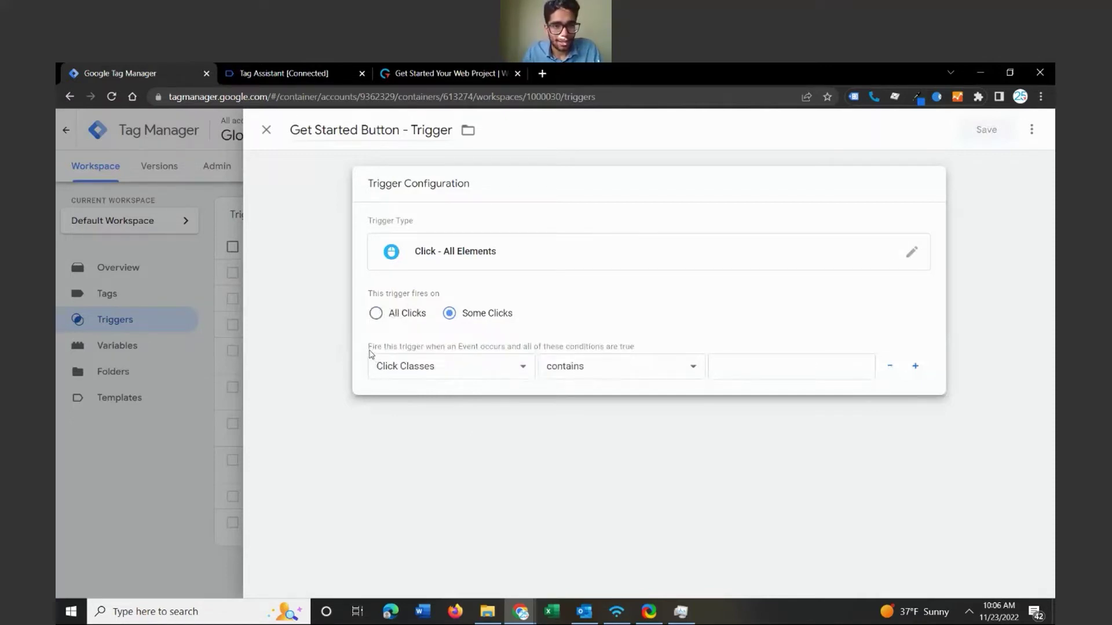
left_click_drag(371, 350, 642, 351)
left_click(661, 340)
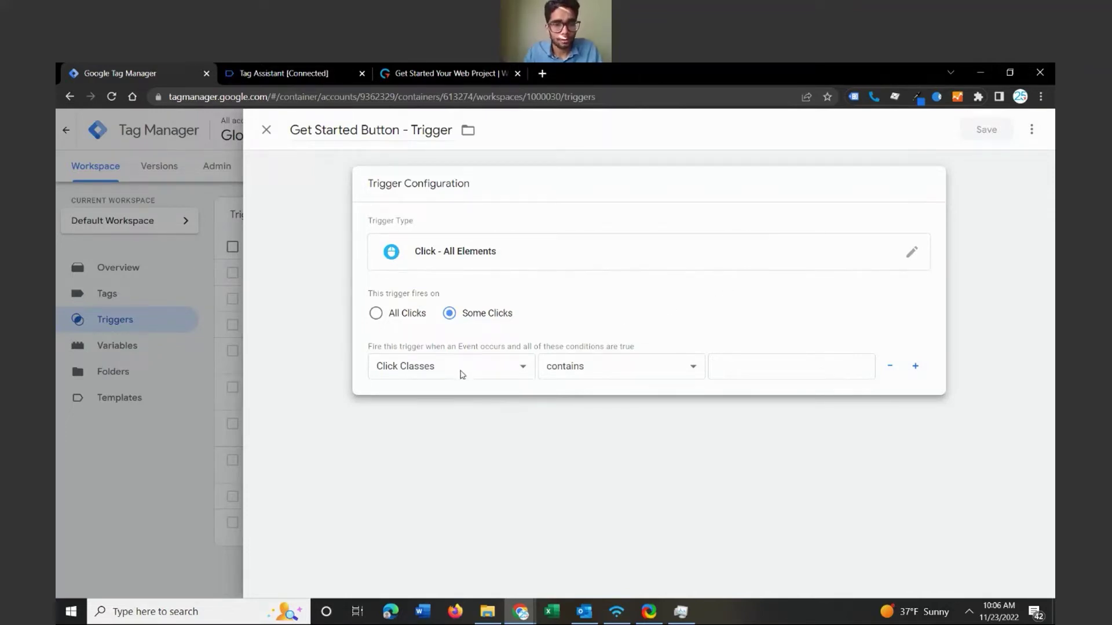
left_click(436, 375)
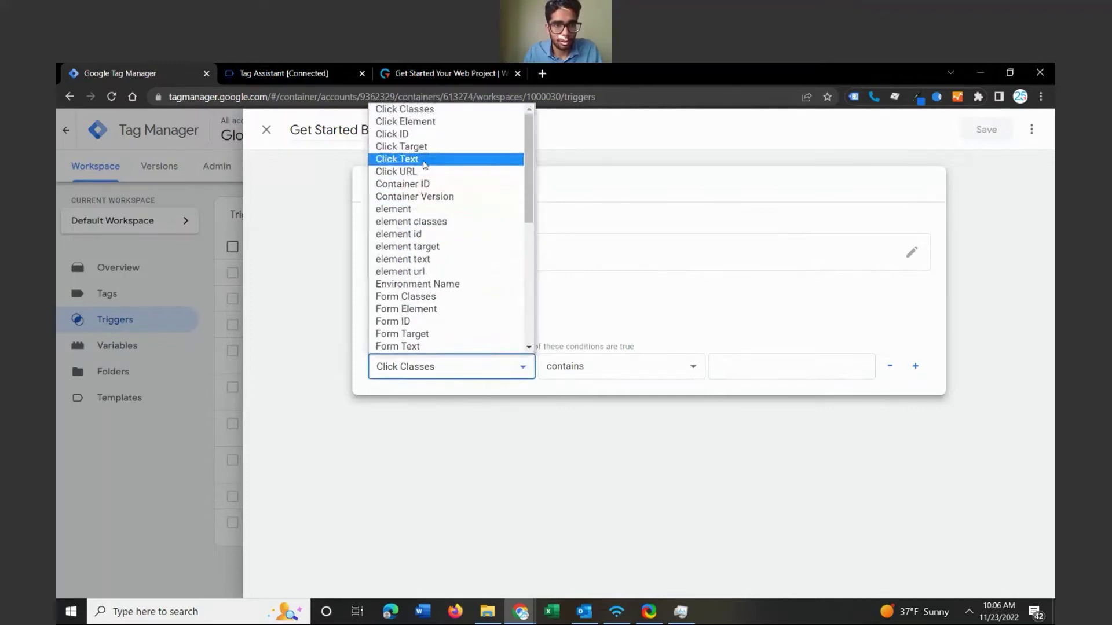
left_click(425, 166)
left_click(597, 366)
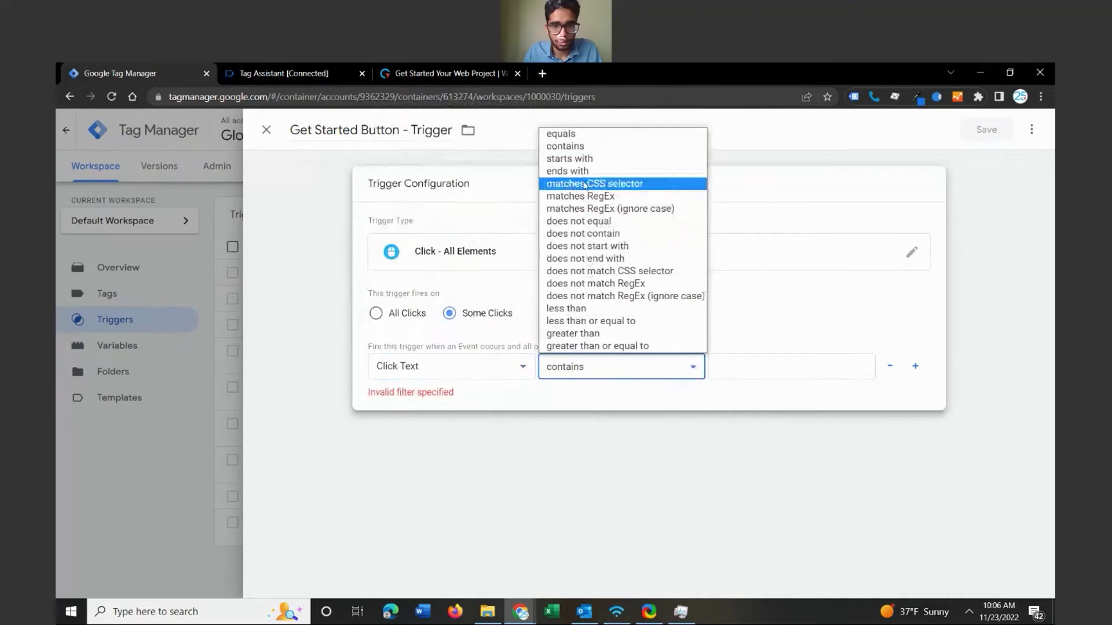
left_click(561, 133)
left_click(776, 366)
key("ctrl+v")
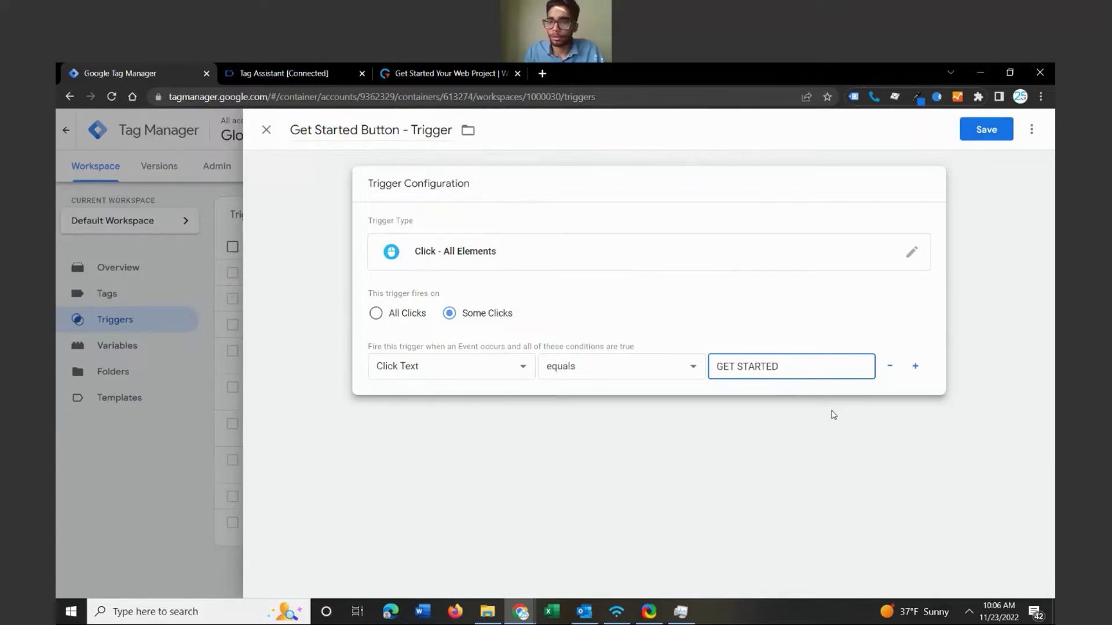
left_click(988, 131)
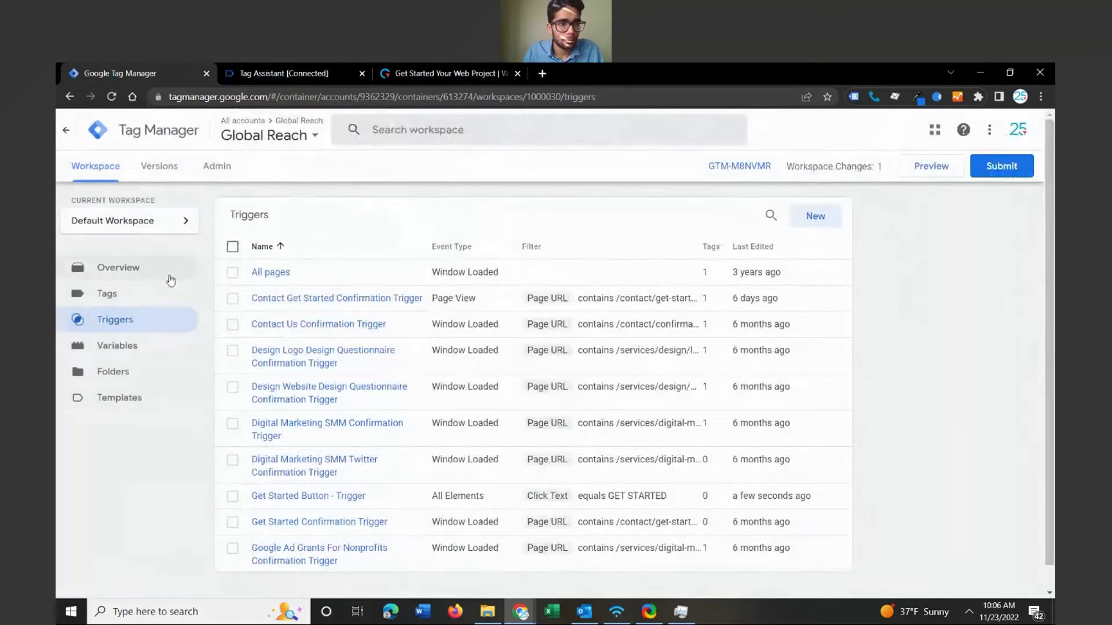
Create a new tag named 'Get Started Button - Tag'
left_click(161, 293)
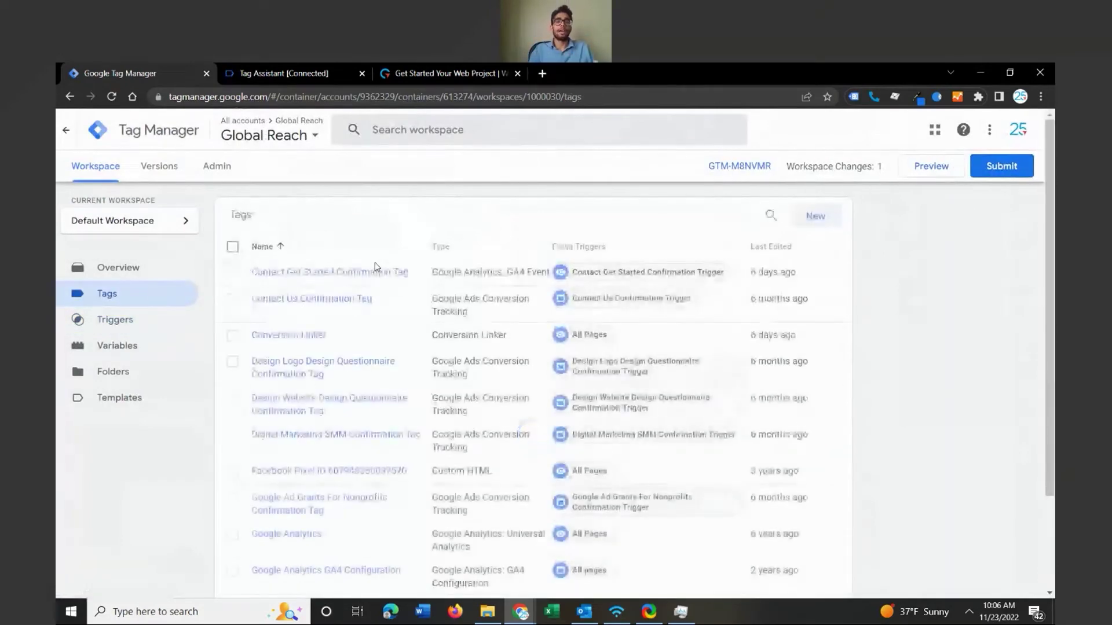
left_click(829, 222)
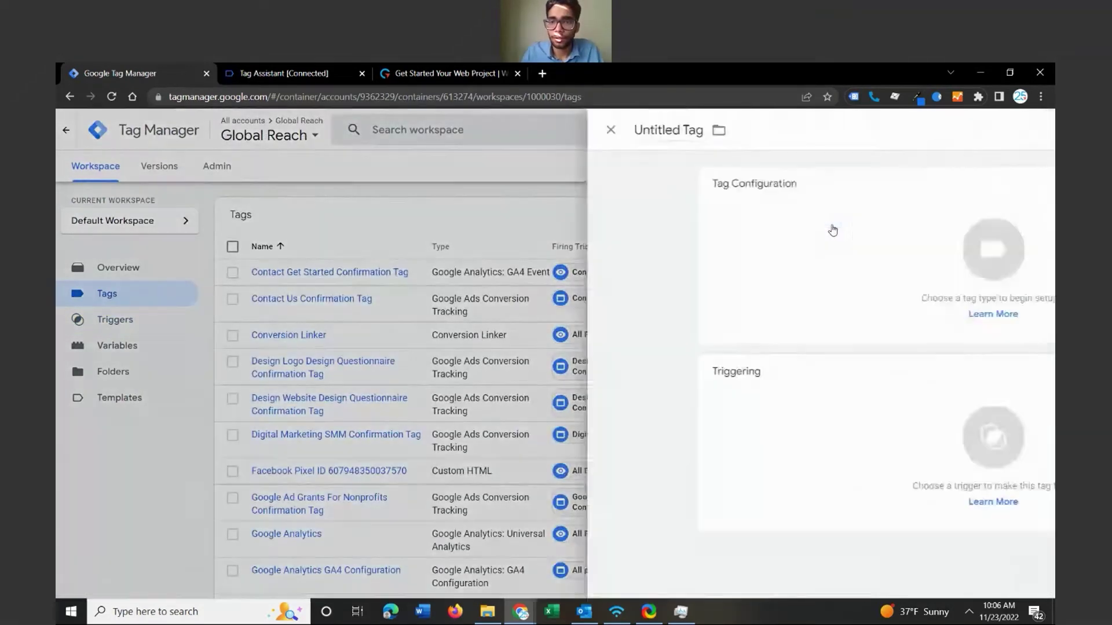
left_click_drag(338, 131, 282, 134)
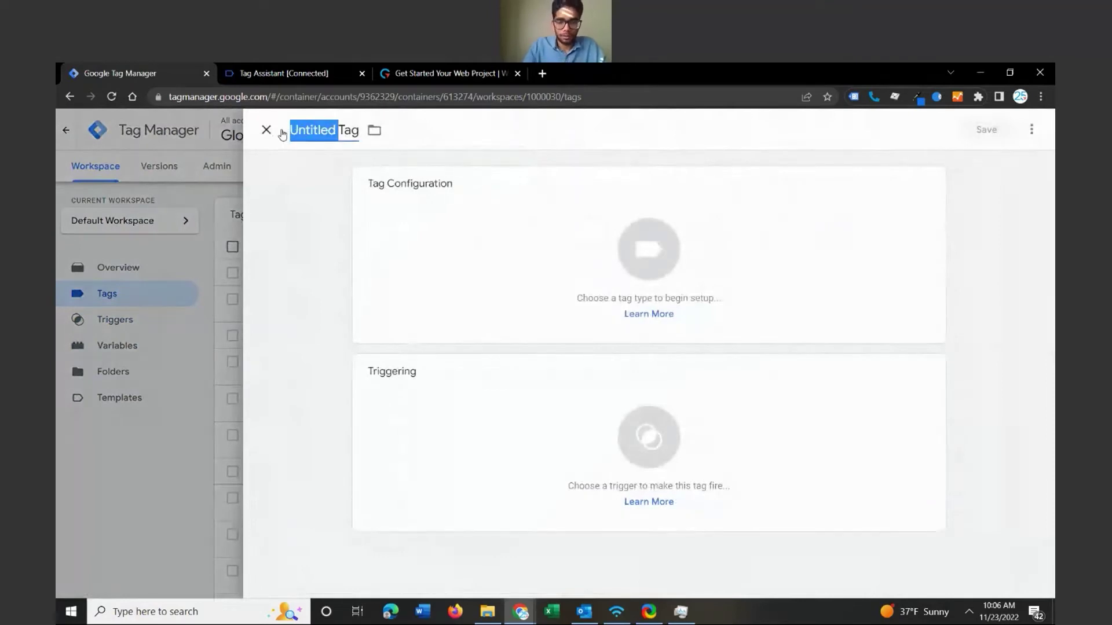
type("Get STa")
key("BackSpace")
key("BackSpace")
type("tarted Button -")
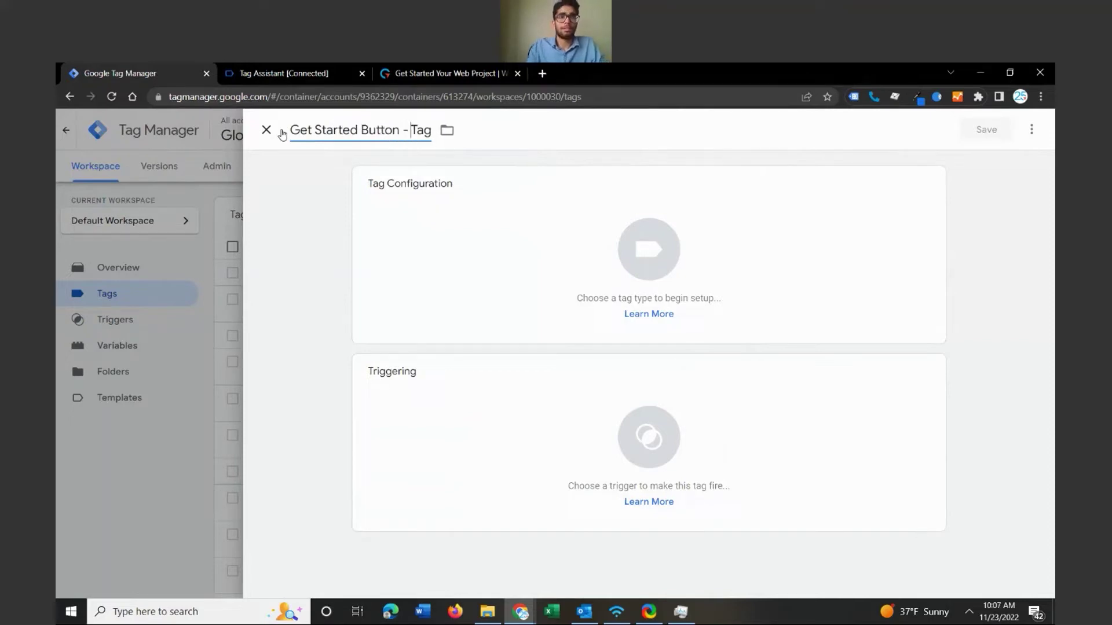
Fire the tag with Get Started Button - Trigger
left_click(521, 419)
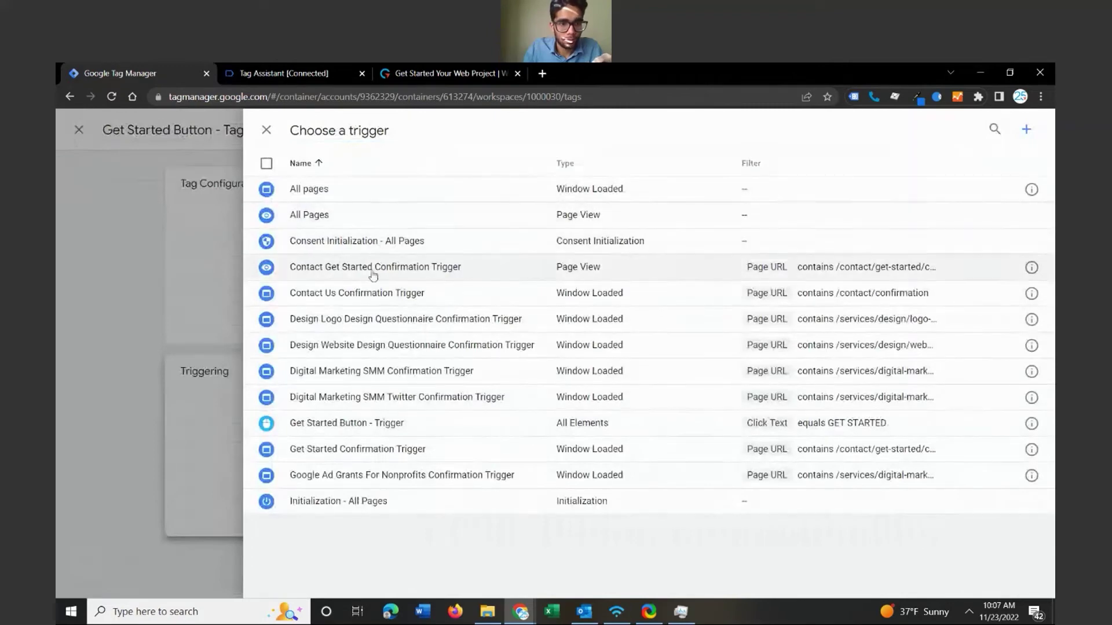
left_click(379, 427)
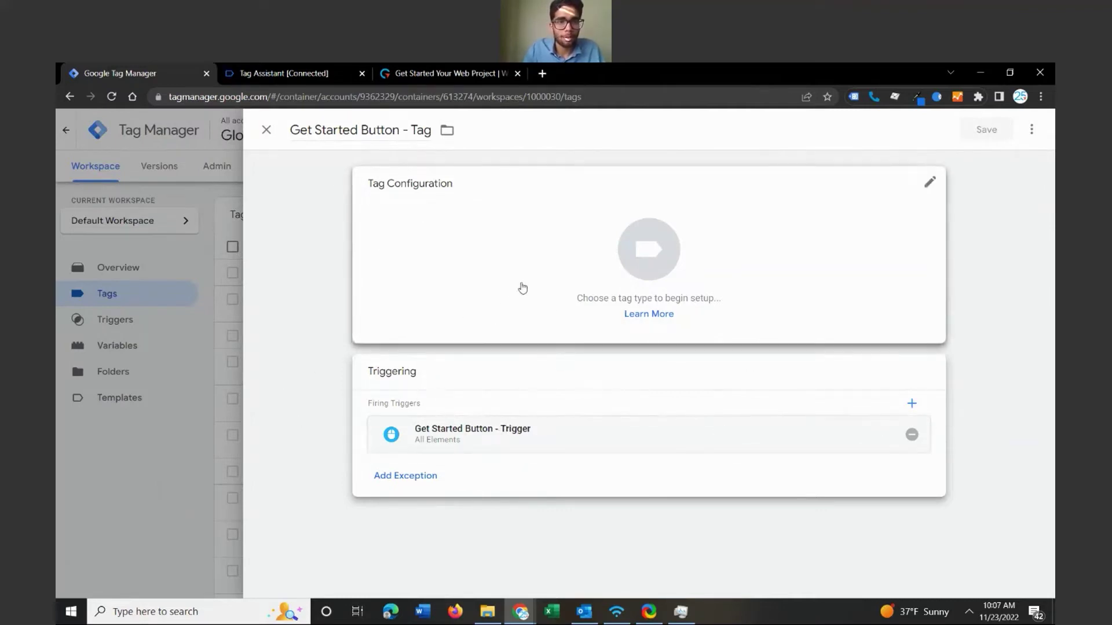
left_click(682, 275)
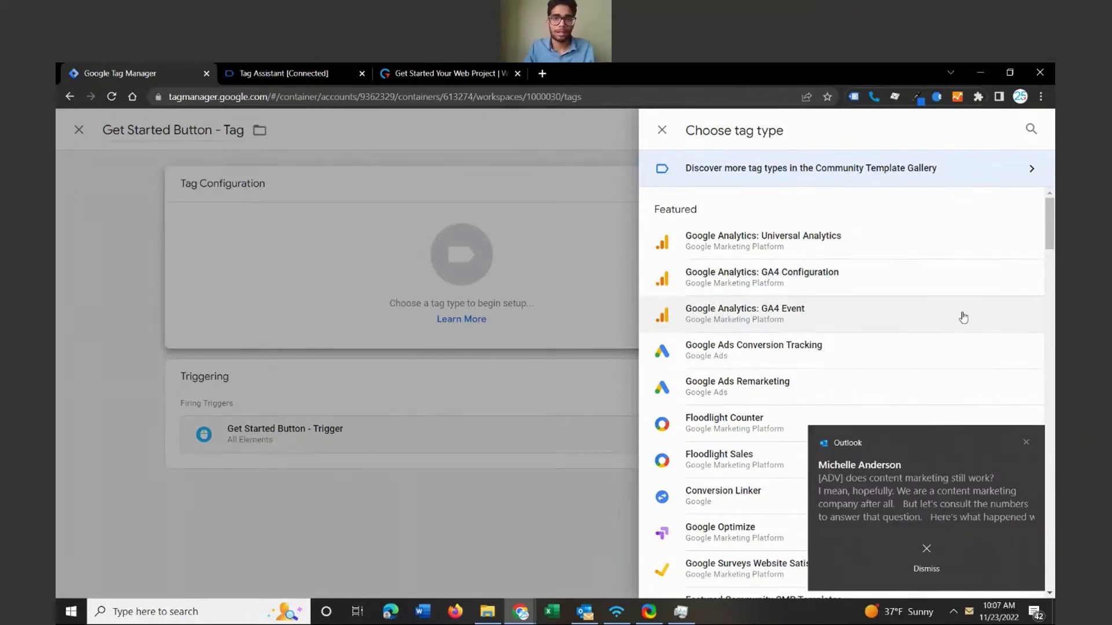
Dismiss two email notifications and make the tag a Google Analytics: GA4 Event tag
left_click(1027, 444)
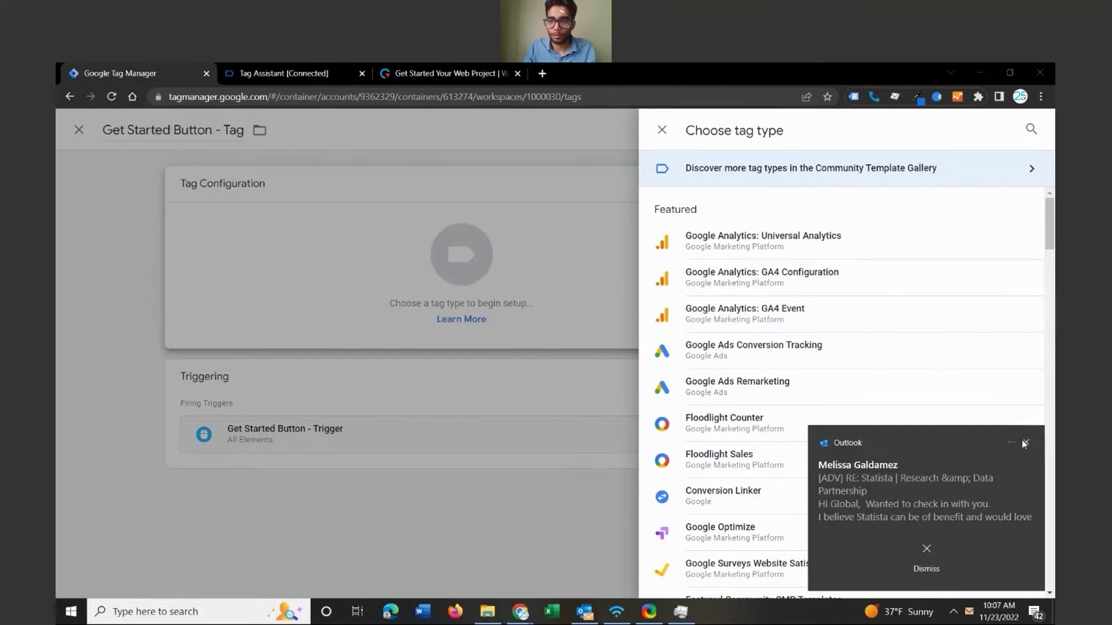
left_click(1025, 443)
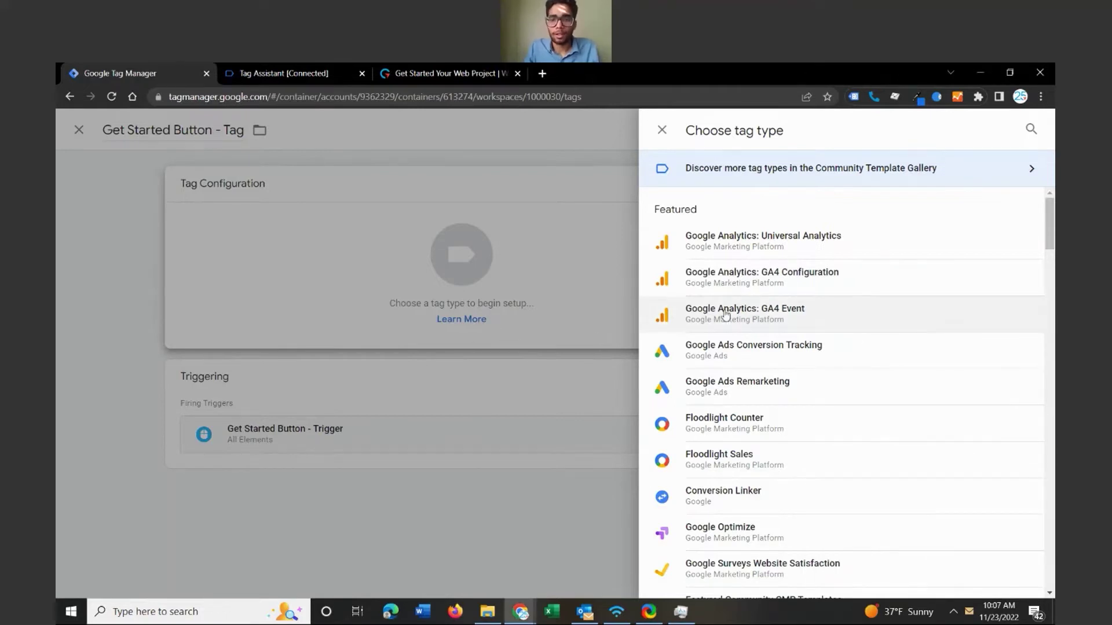
left_click(774, 323)
left_click(433, 315)
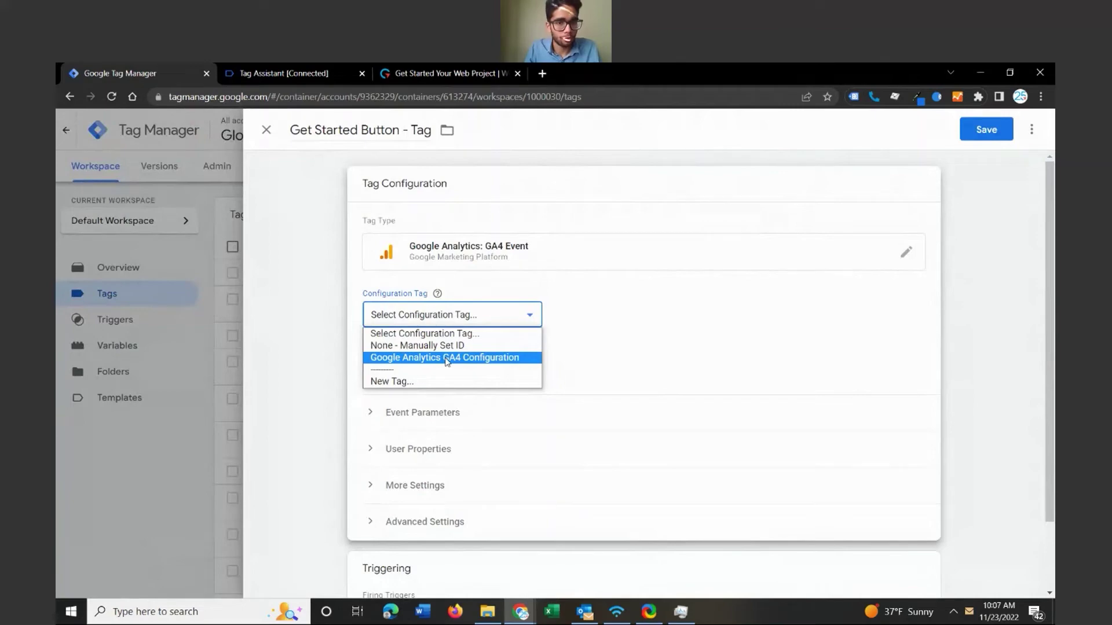
left_click(446, 358)
Name the tag's event 'click' and expand the Event Parameters section
left_click(446, 358)
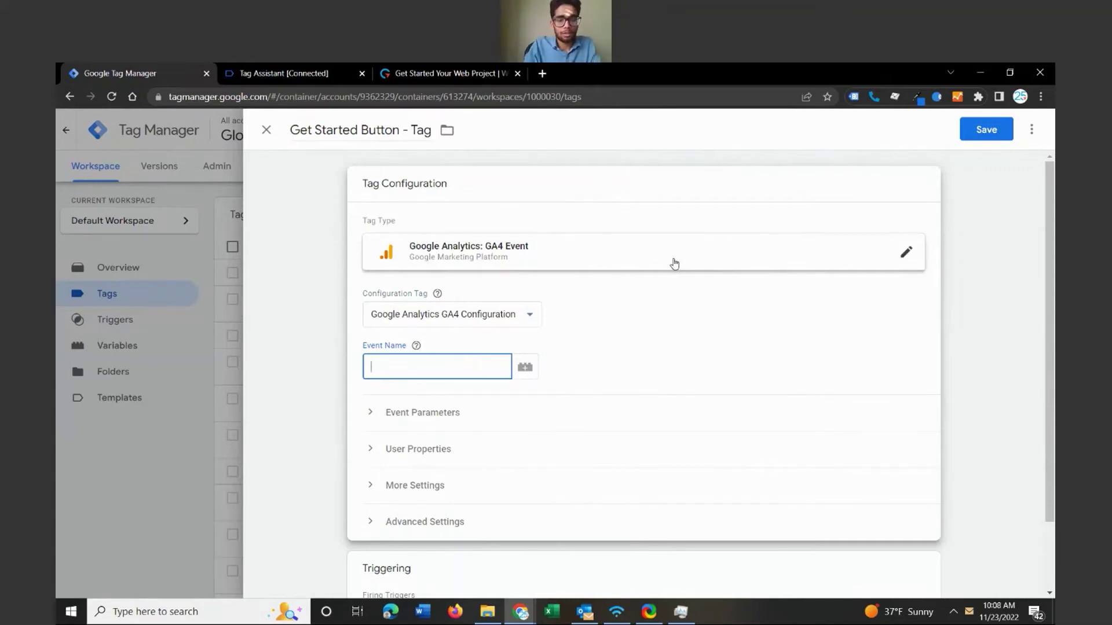
type("ck")
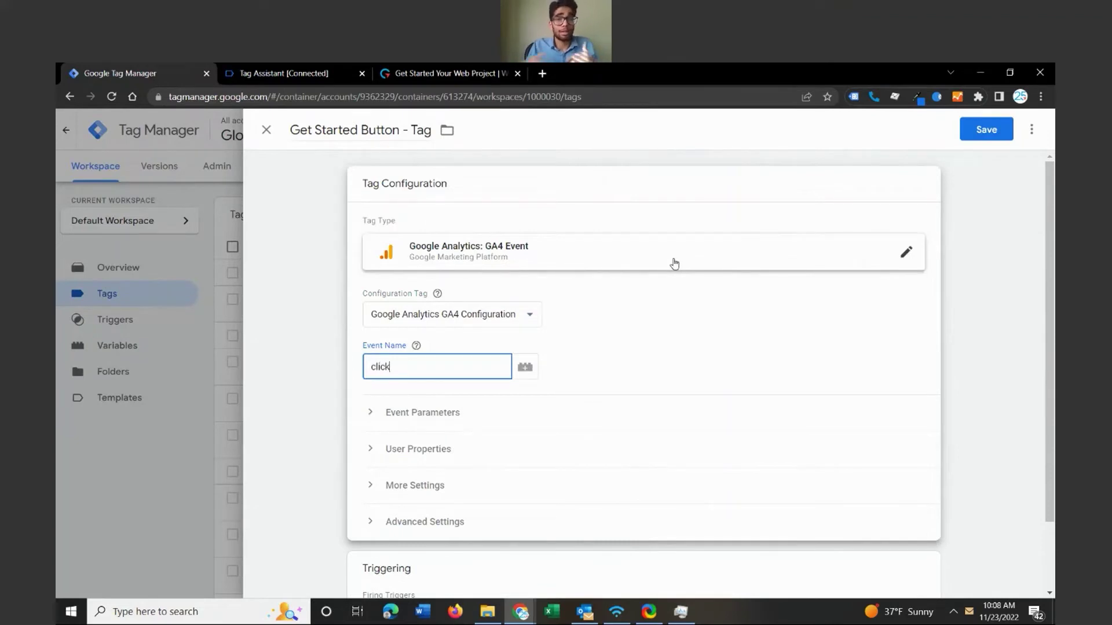
left_click(416, 345)
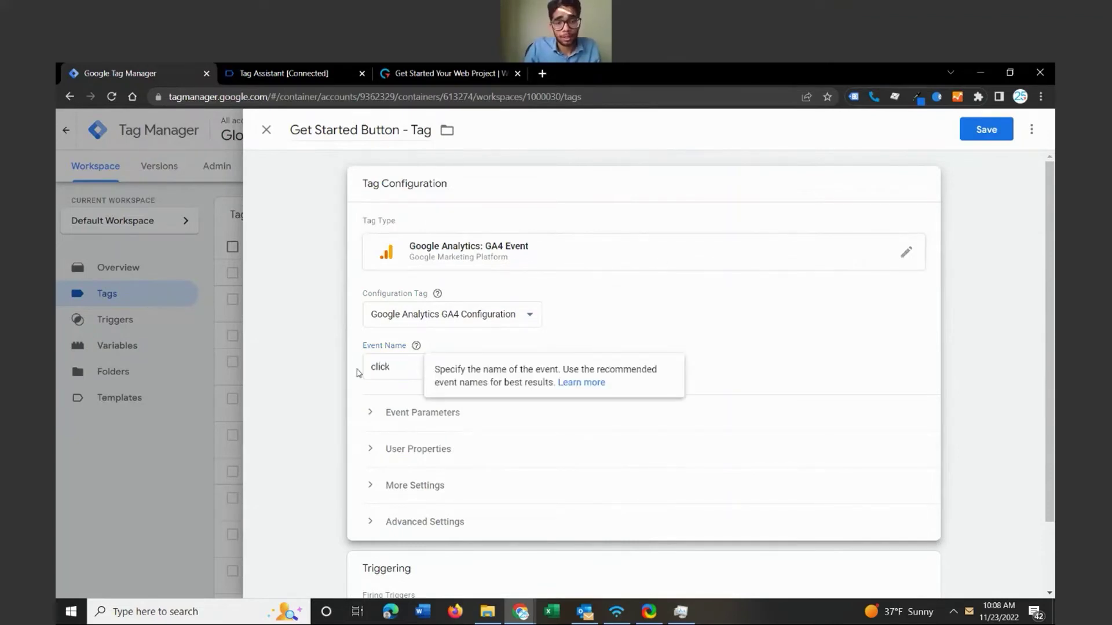
left_click(416, 345)
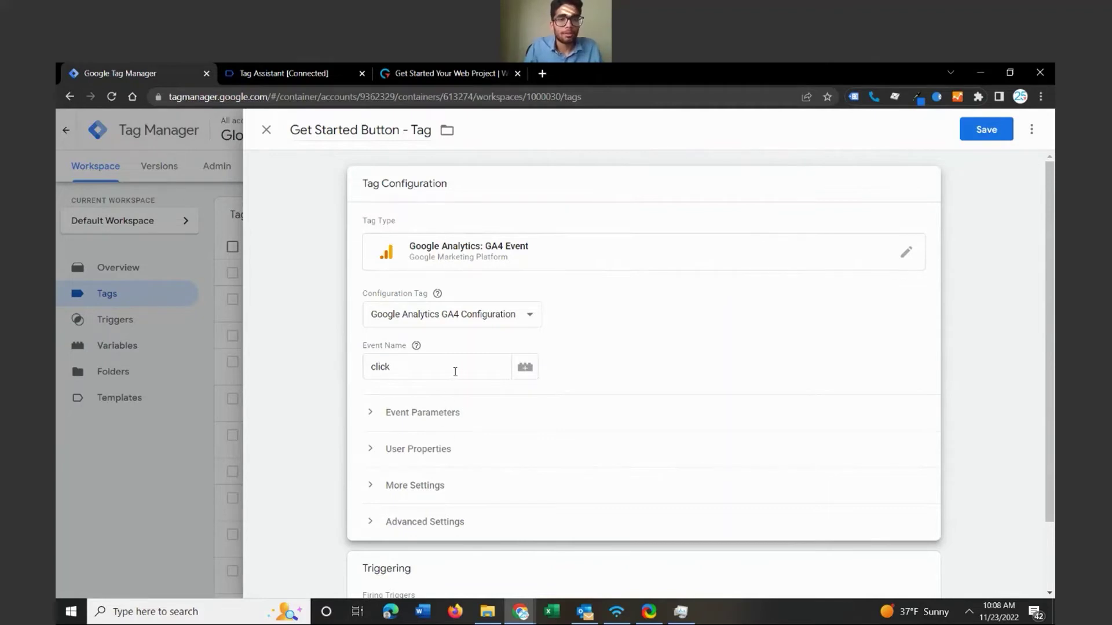
scroll(455, 372, "down", 2)
left_click(397, 335)
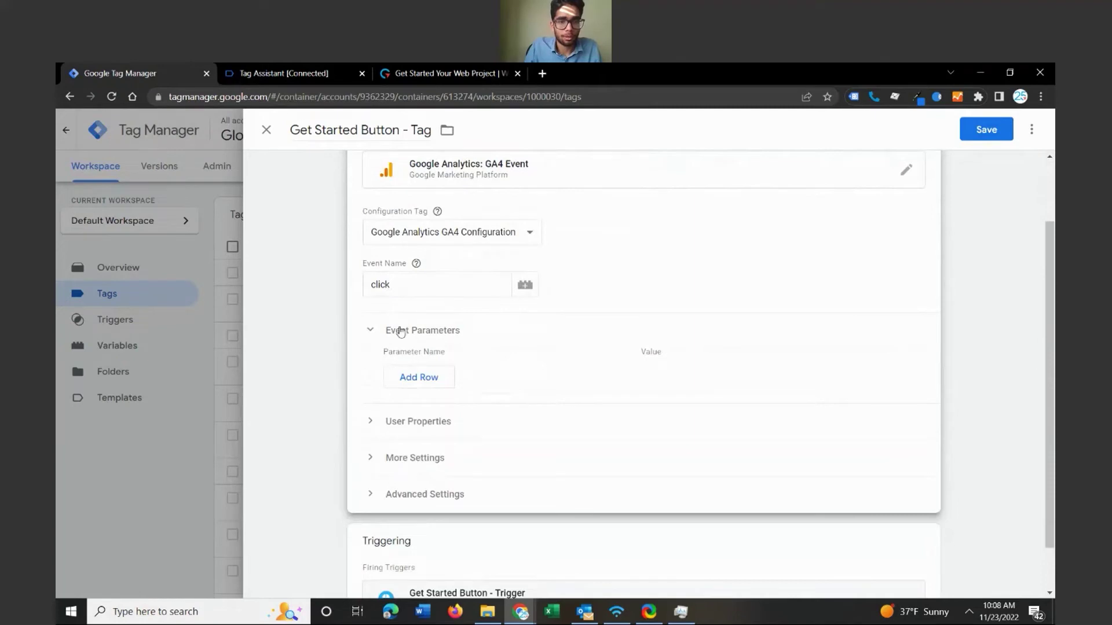
Add an event parameter named get_started_button and begin its value with 'Button'
left_click(411, 377)
left_click(411, 377)
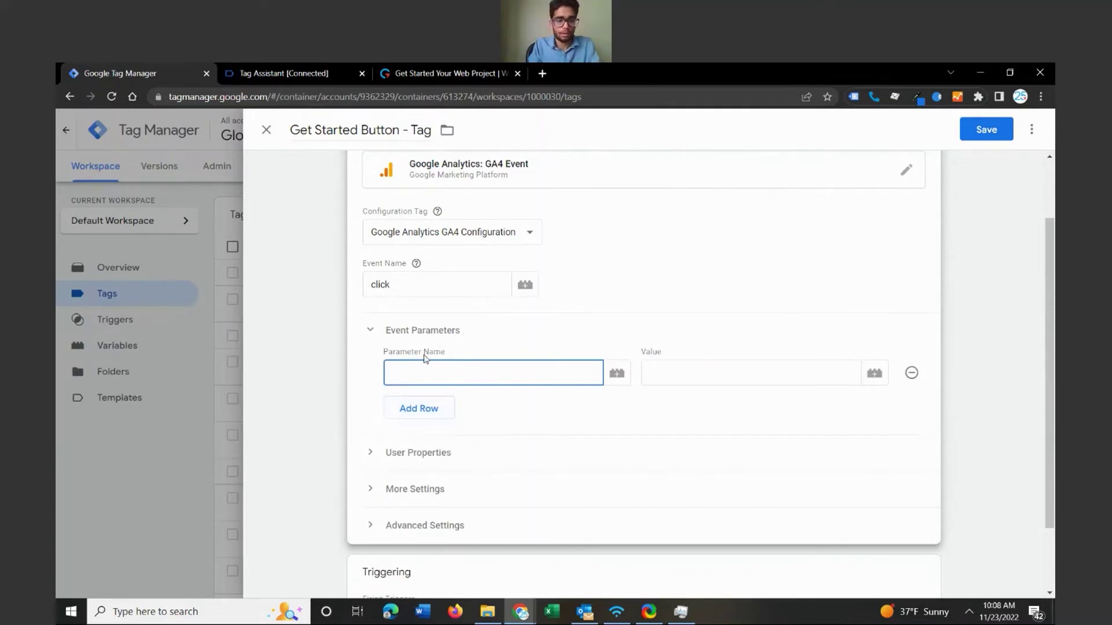
type("get_started_butto")
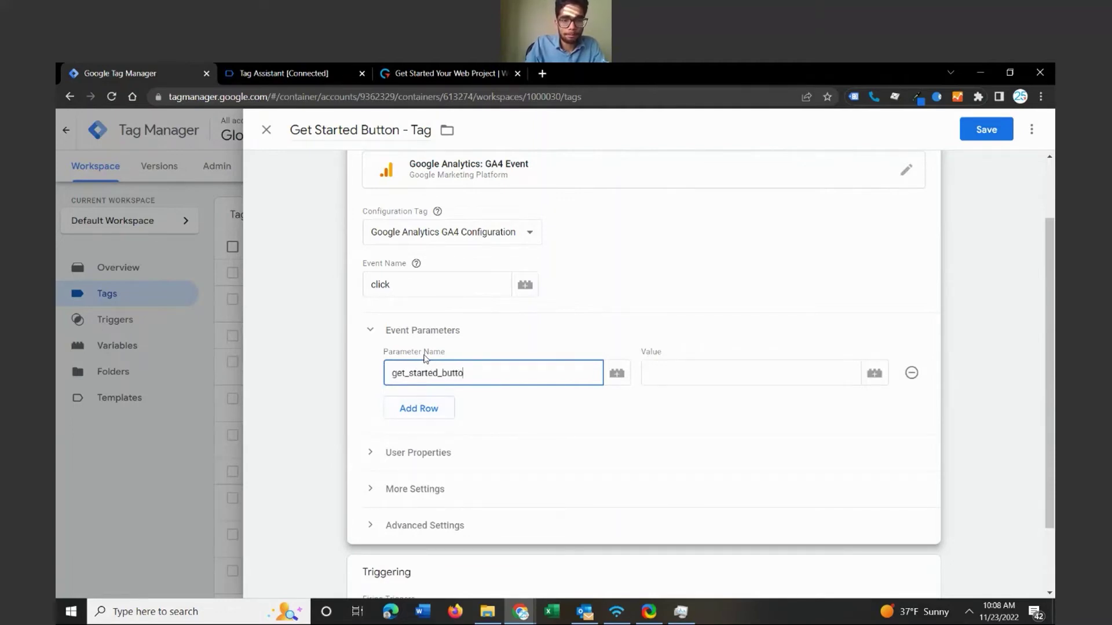
type("n")
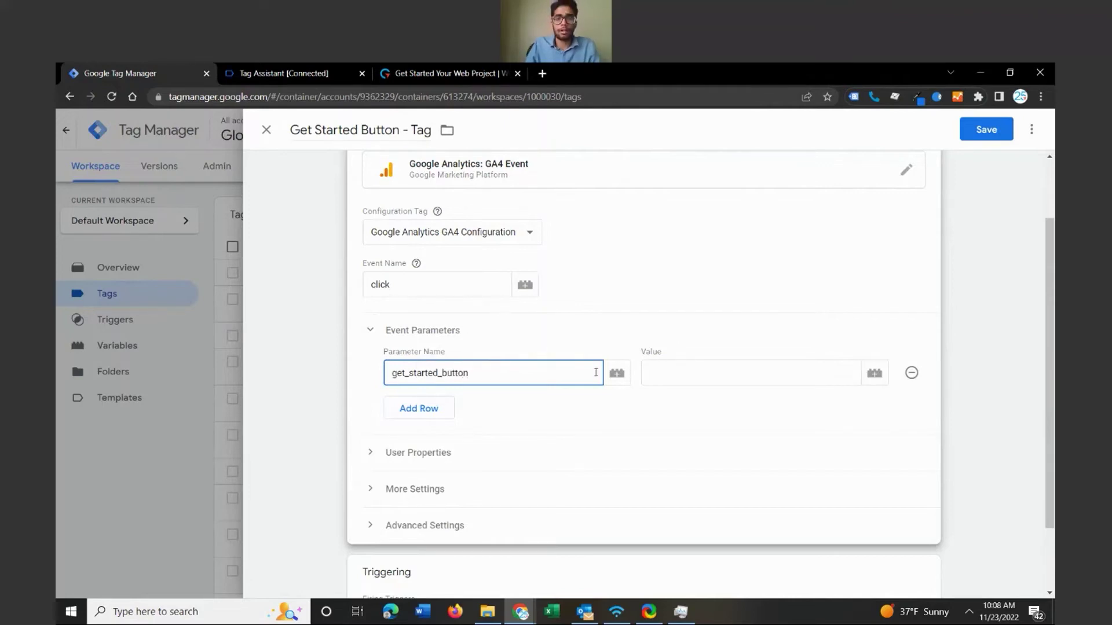
left_click(727, 370)
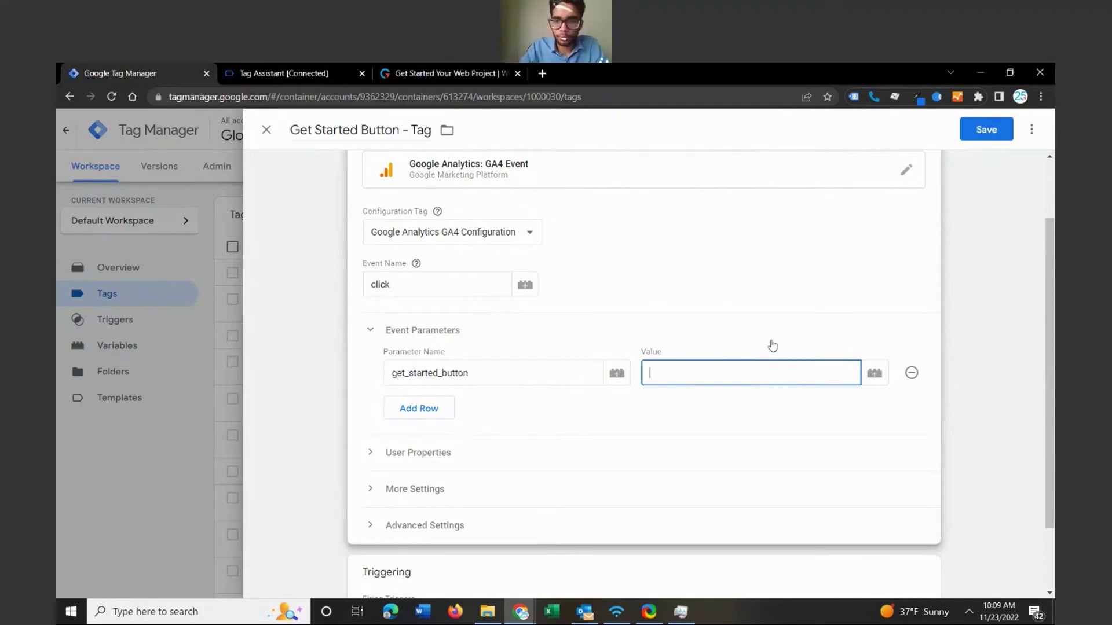
type("utto")
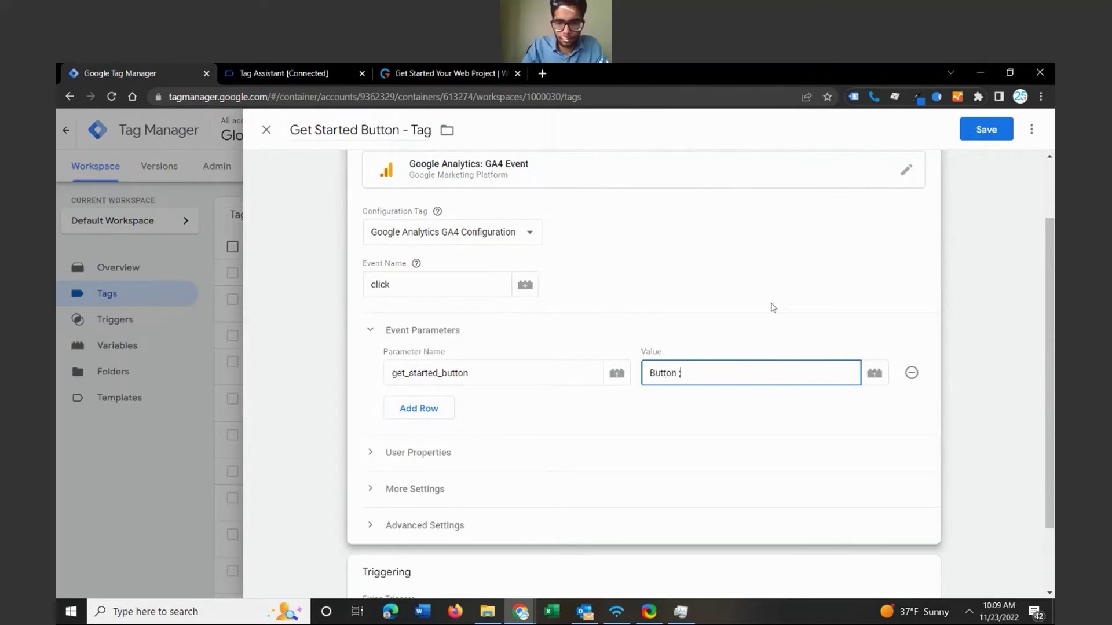
type("n")
left_click(874, 373)
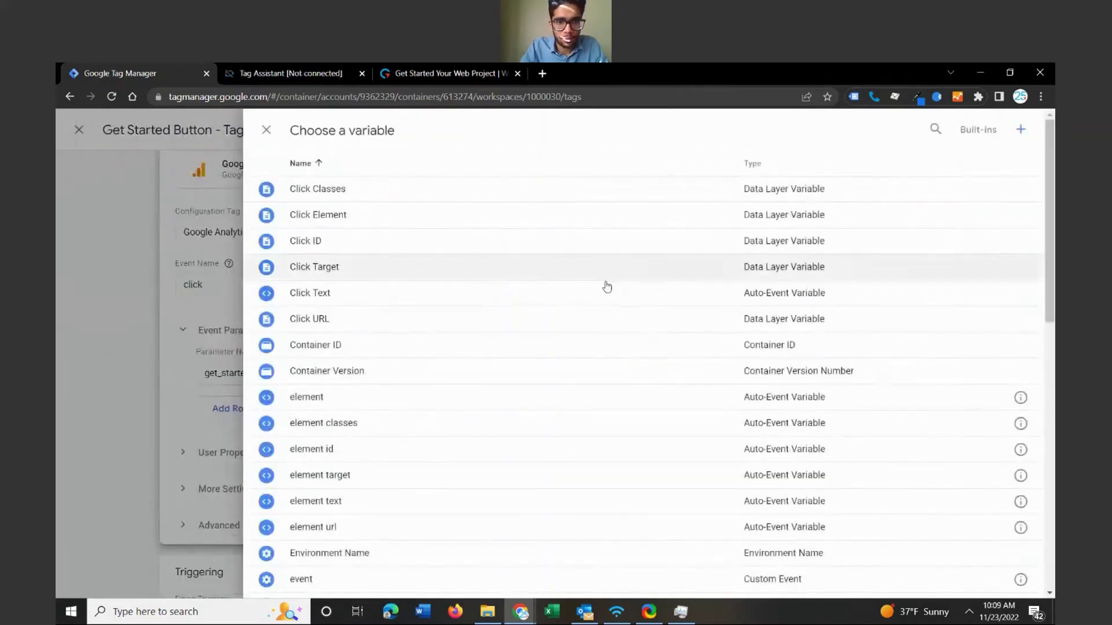
Set the get_started_button value to 'Button ; {{Click Text}}' and save the tag
left_click(558, 293)
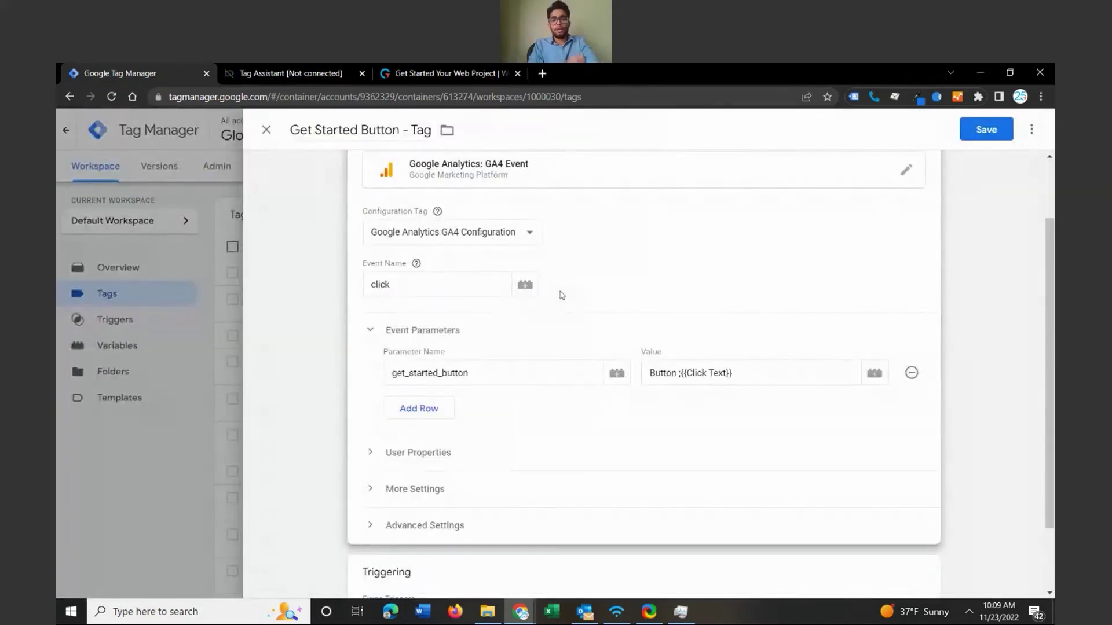
left_click(683, 371)
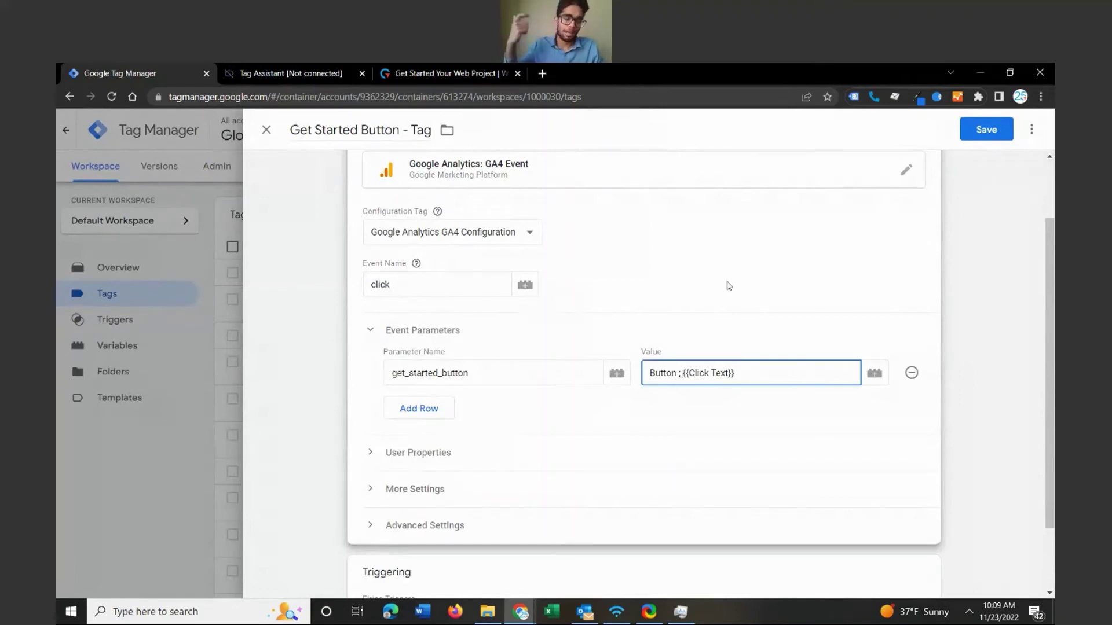
type(";")
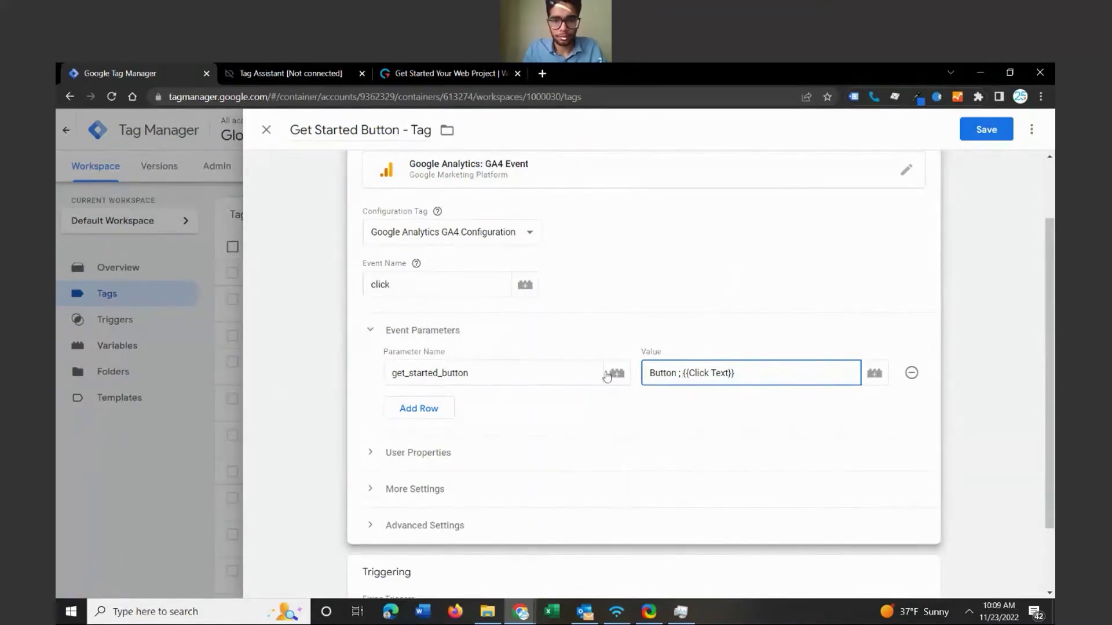
left_click(986, 130)
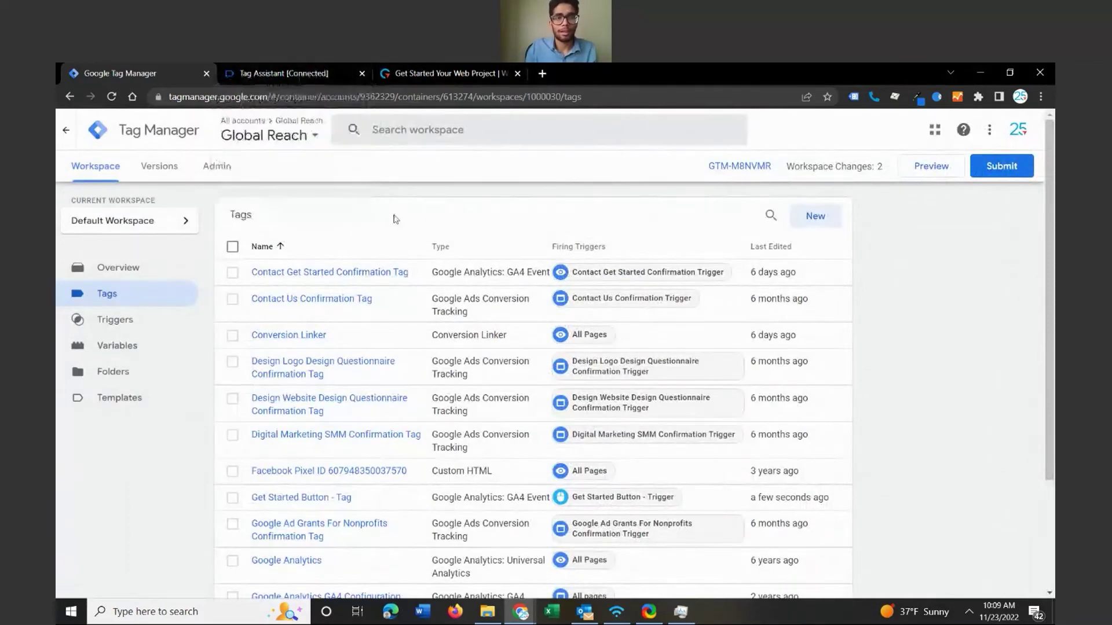
Stop the running Tag Assistant debug session and return to the tag list
left_click(303, 76)
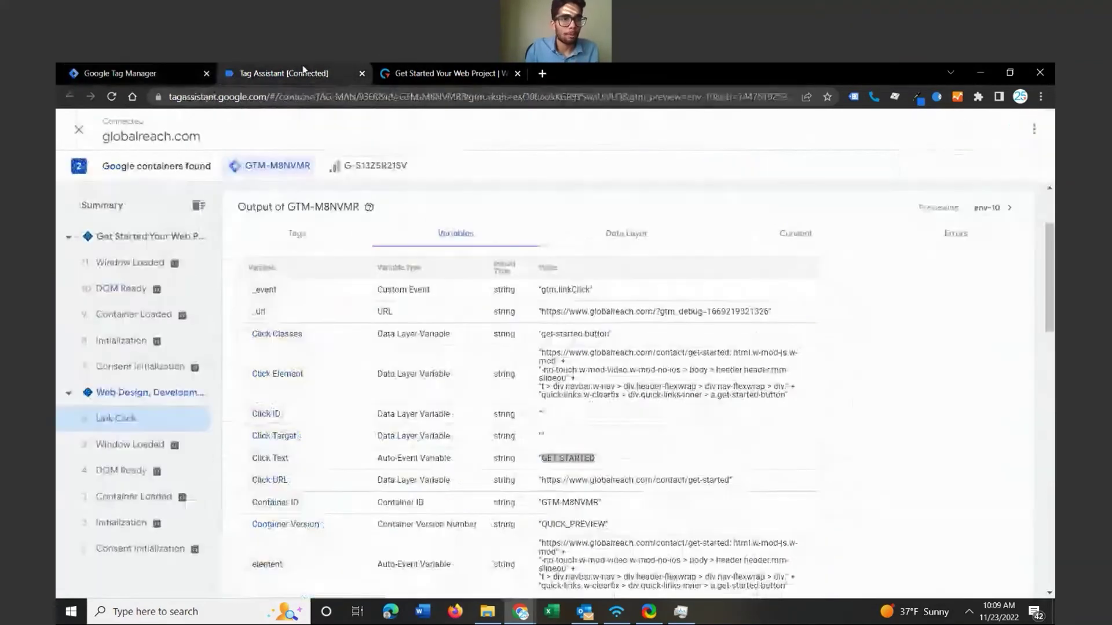
left_click(79, 131)
left_click(703, 313)
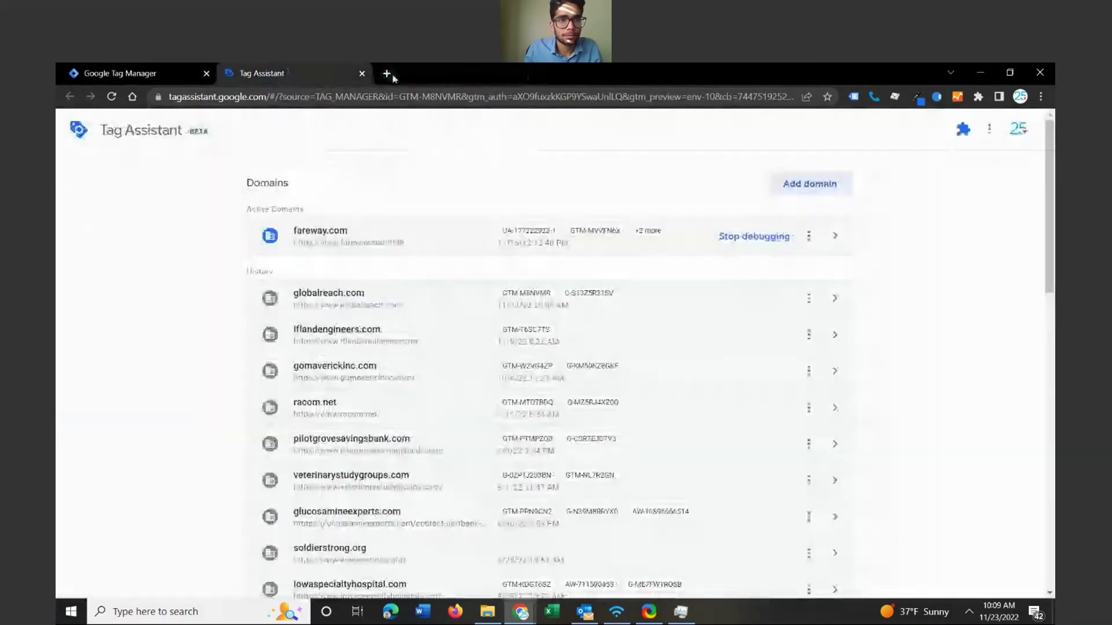
left_click(362, 74)
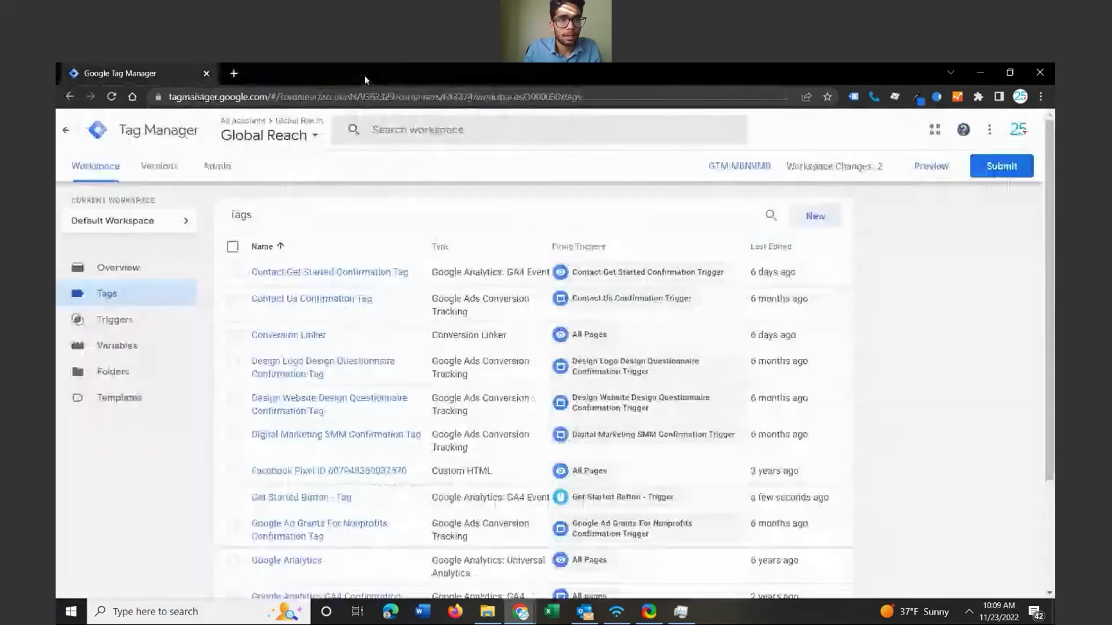
Start a new preview on globalreach.com, click Get Started, and view the debug summary
left_click(931, 167)
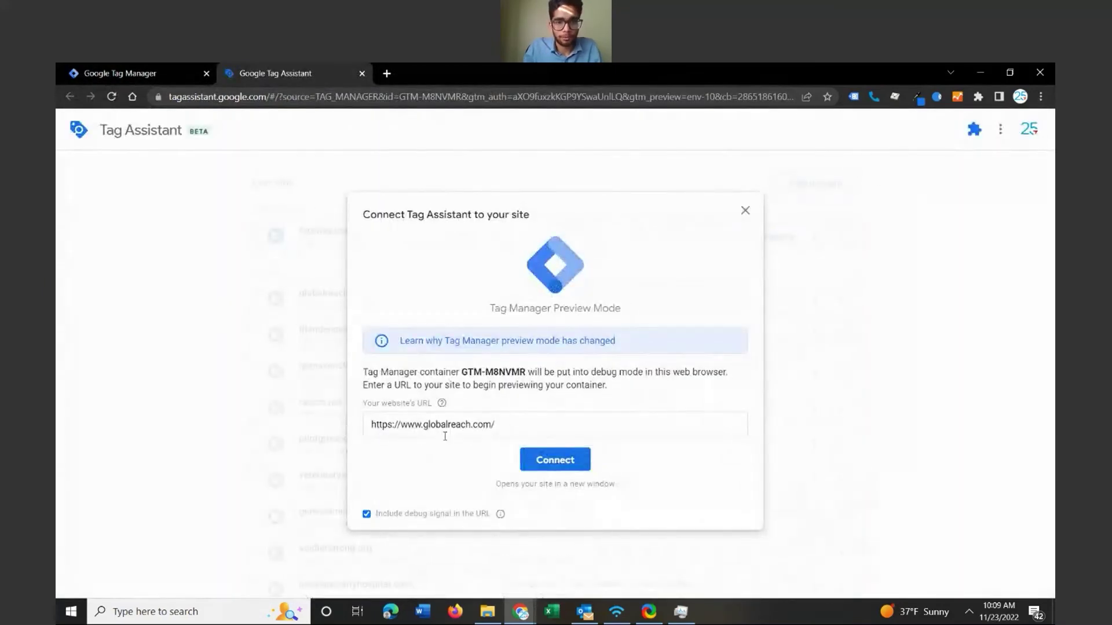
left_click(571, 458)
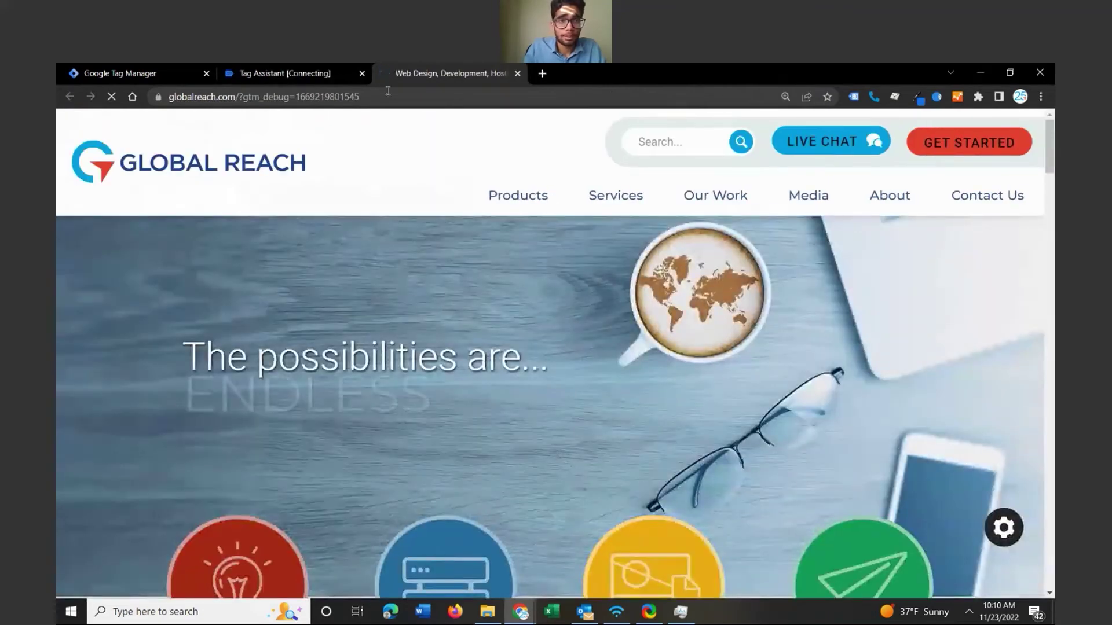
left_click(271, 72)
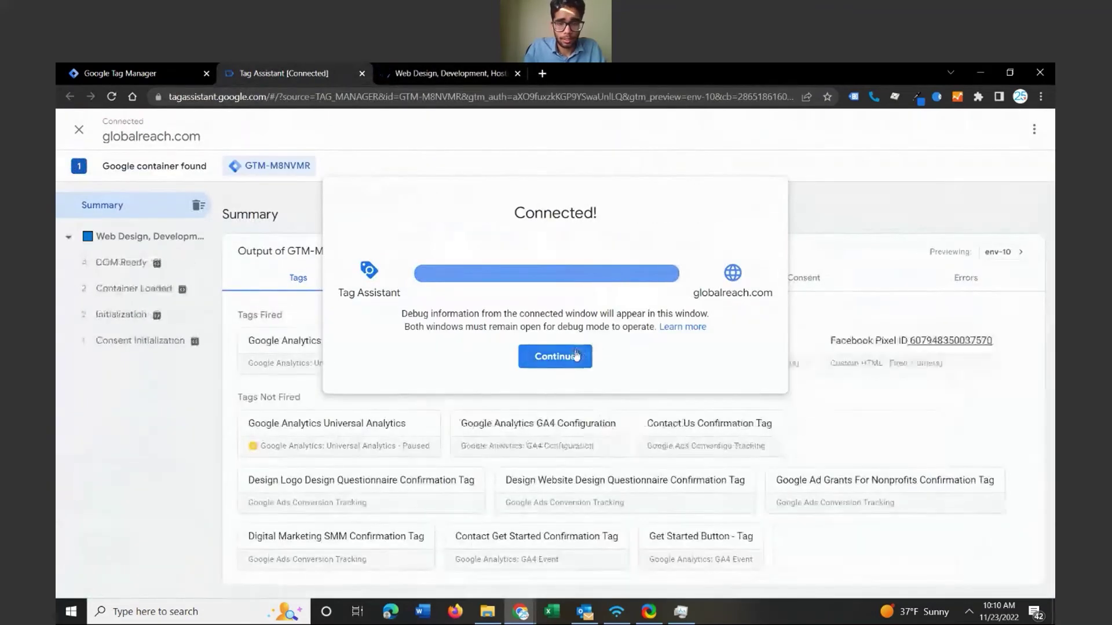
left_click(576, 355)
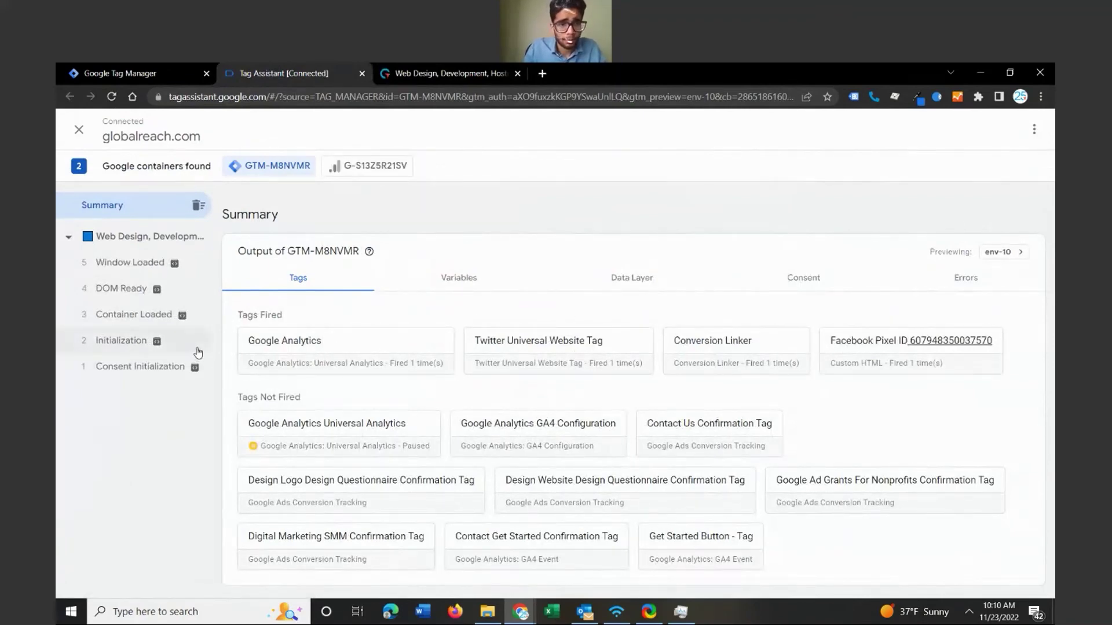
left_click(465, 67)
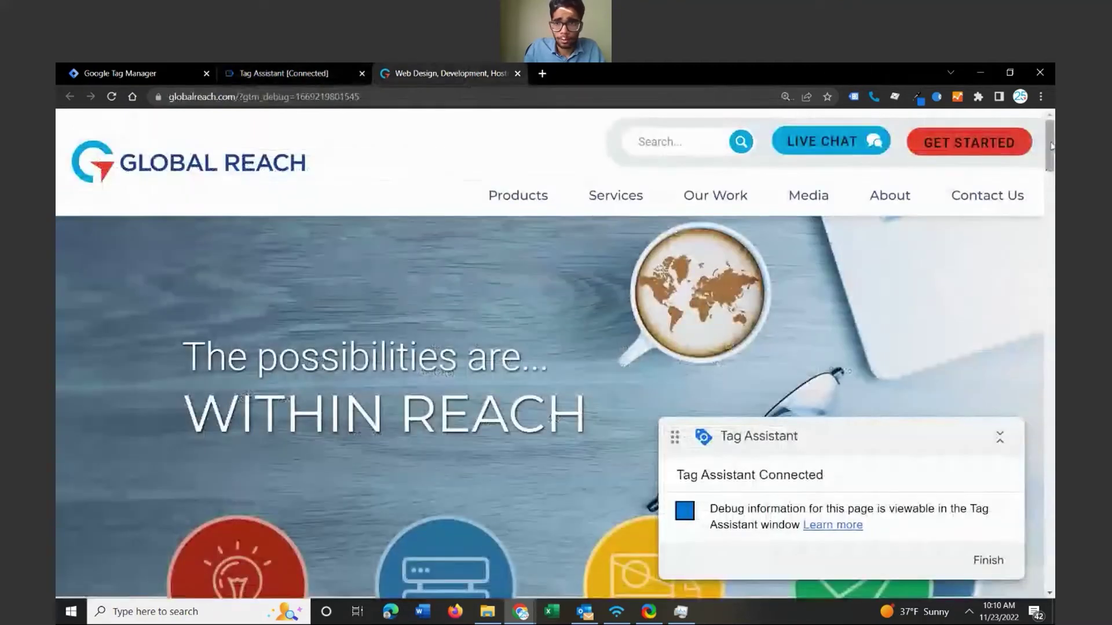
left_click(296, 67)
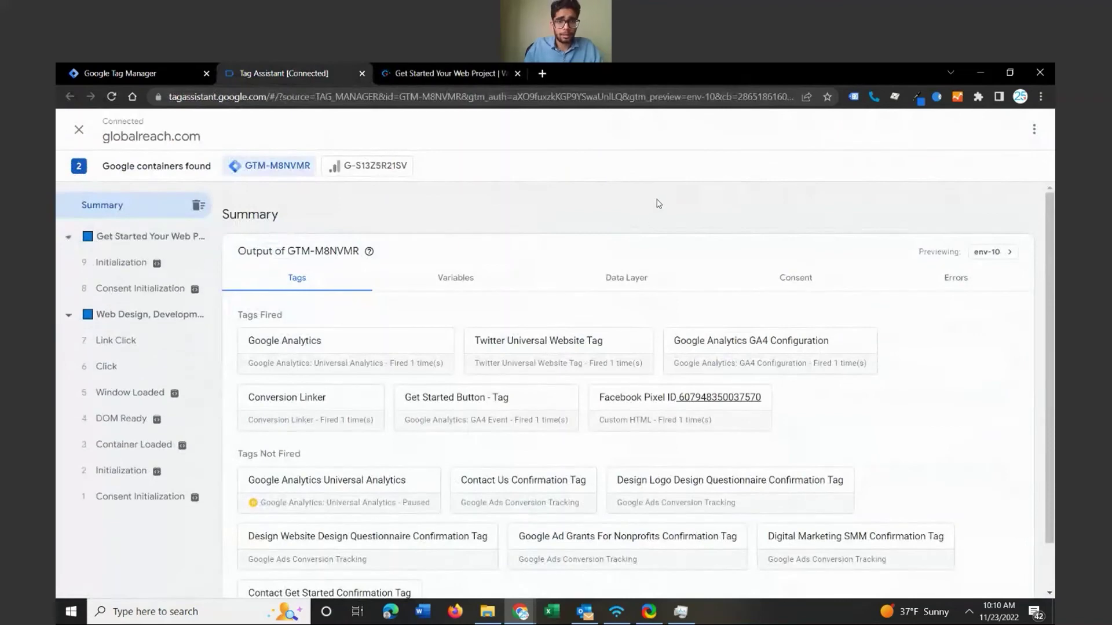
Inspect the fired Get Started Button - Tag details, then return to Tag Manager to submit
left_click(499, 426)
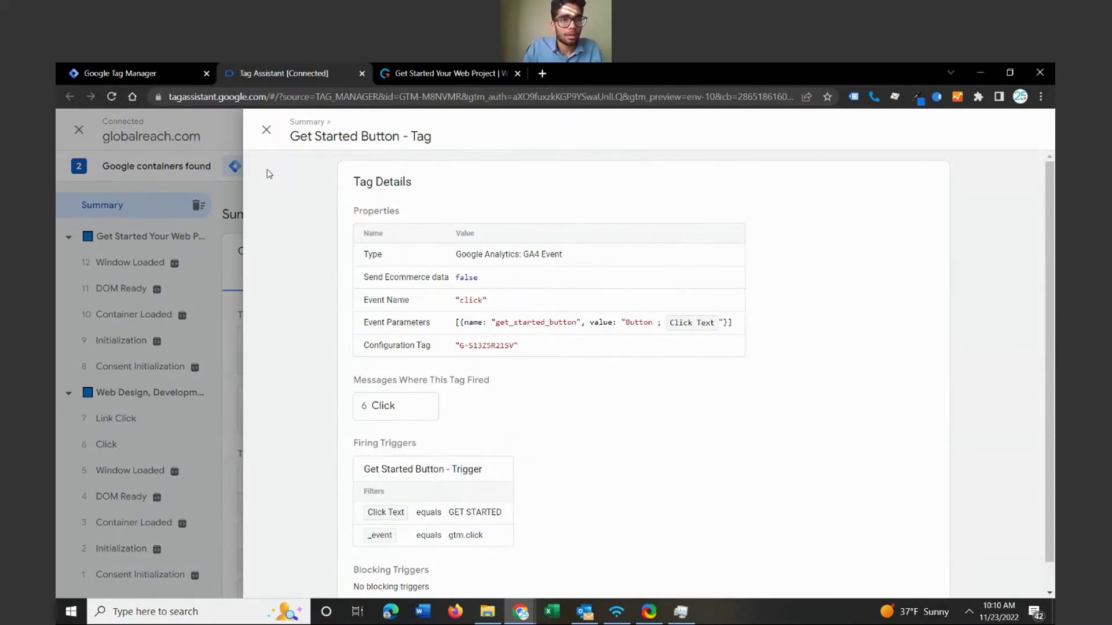
left_click(183, 74)
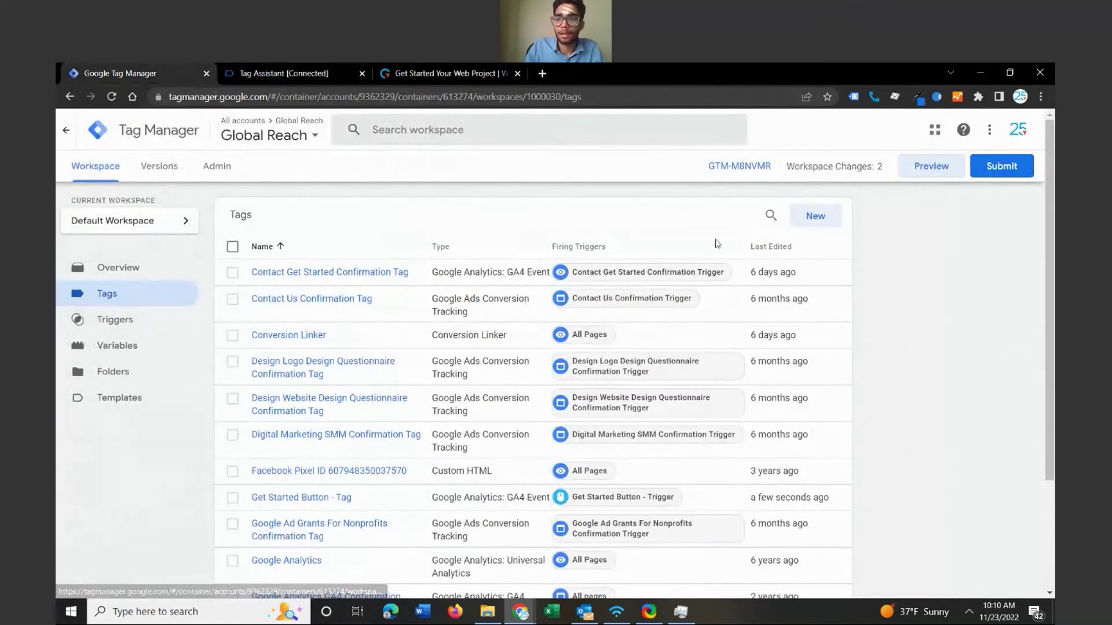
left_click(984, 174)
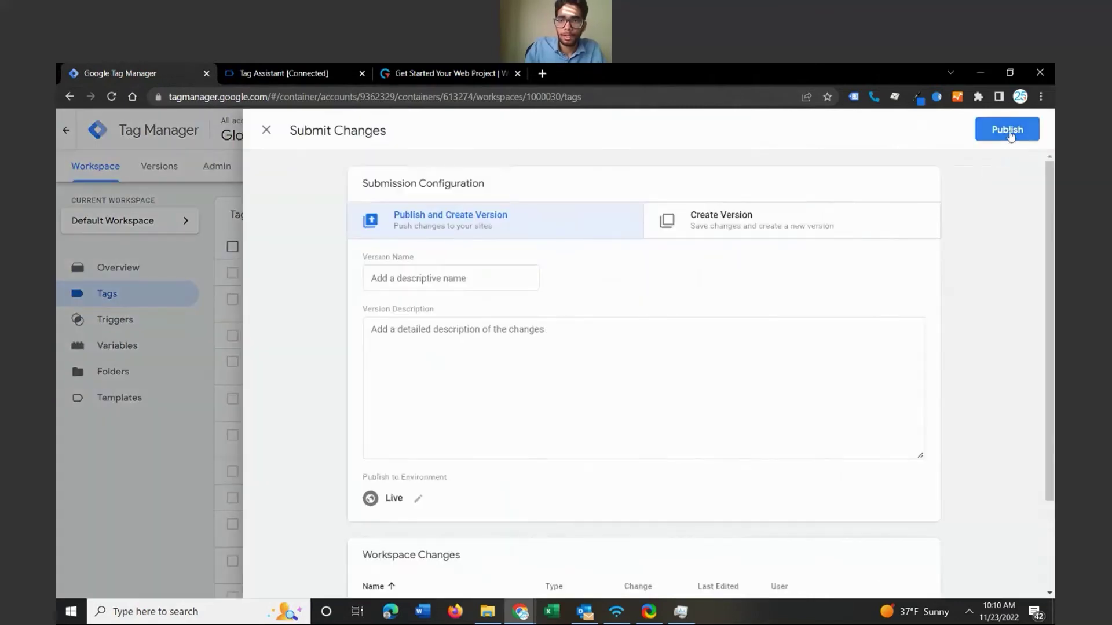
Publish the new container version to the live container
left_click(1009, 132)
left_click(716, 508)
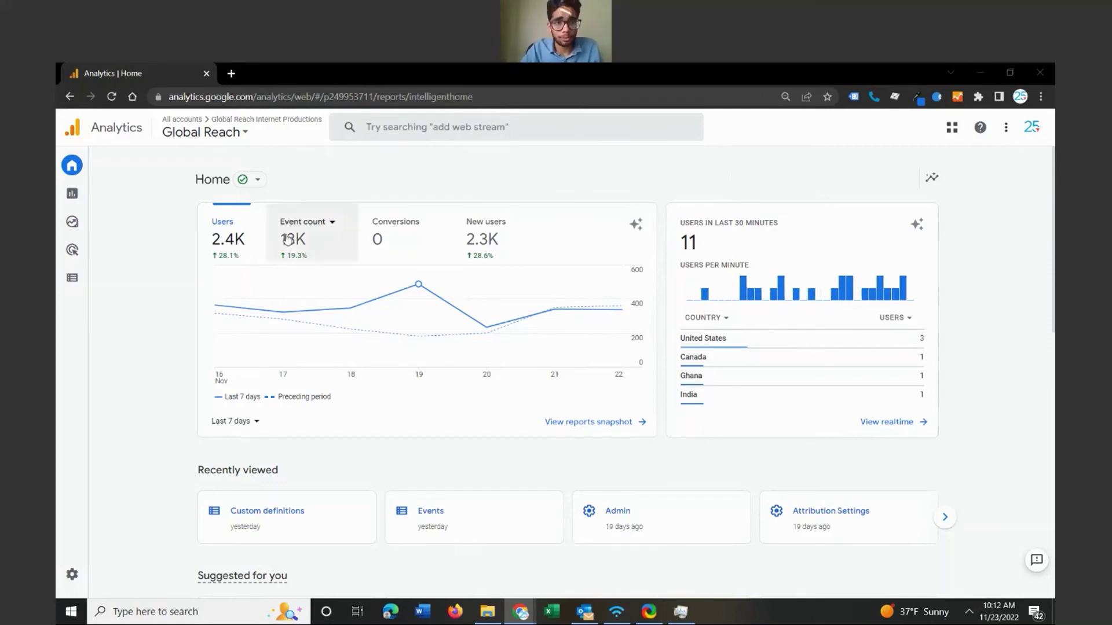
Go to Configure > Custom definitions and begin a new custom dimension
left_click(73, 281)
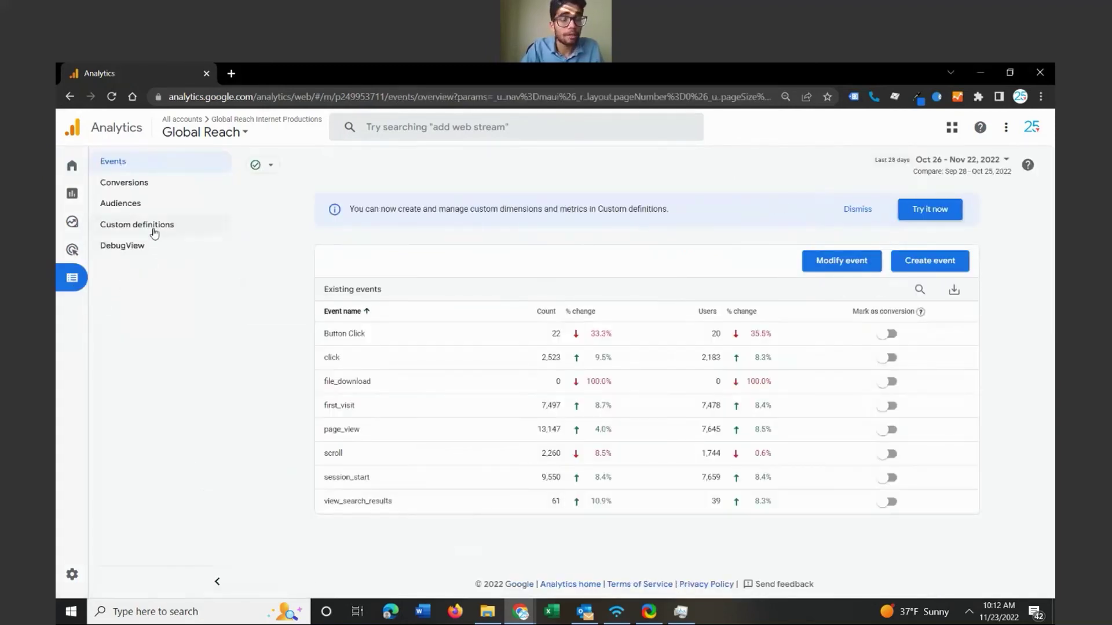
left_click(153, 232)
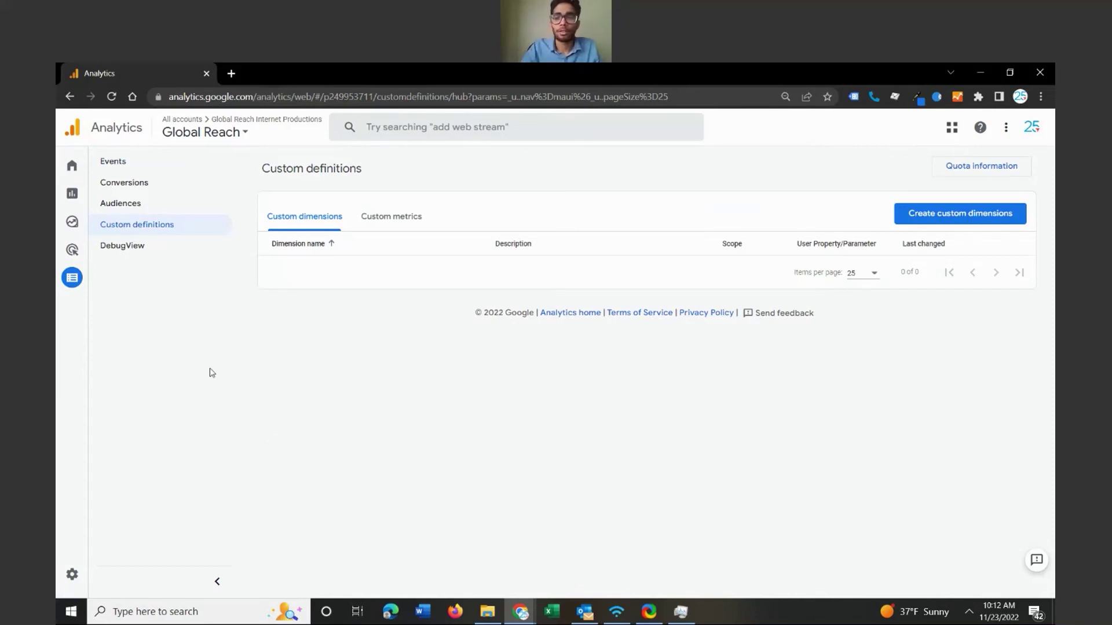
left_click(939, 218)
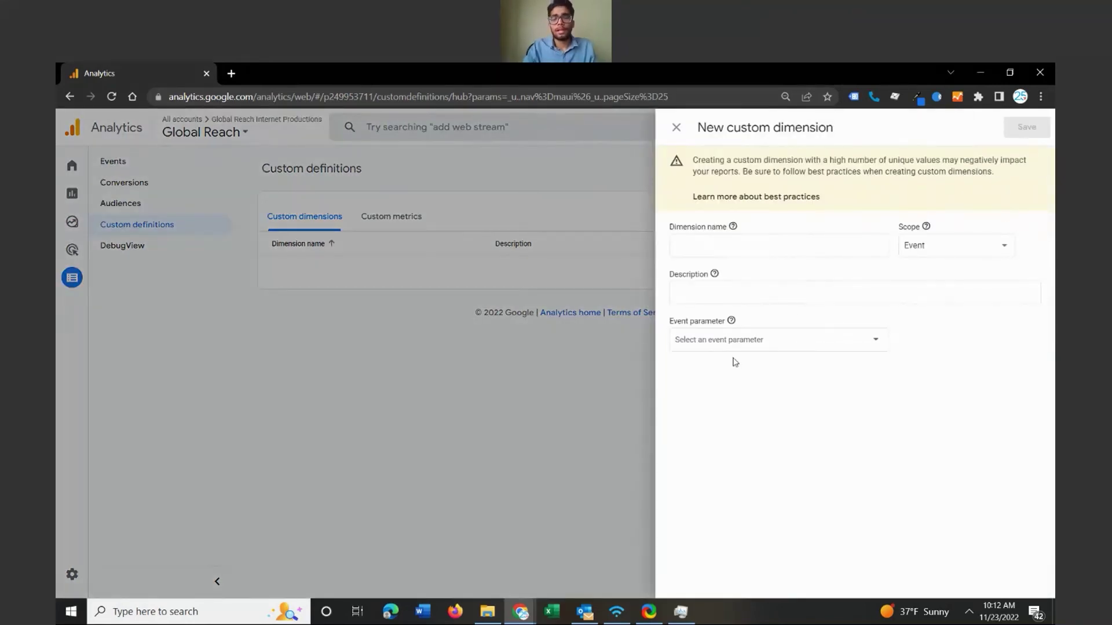
Choose get_started_button from the event parameter list for the new dimension
left_click(732, 346)
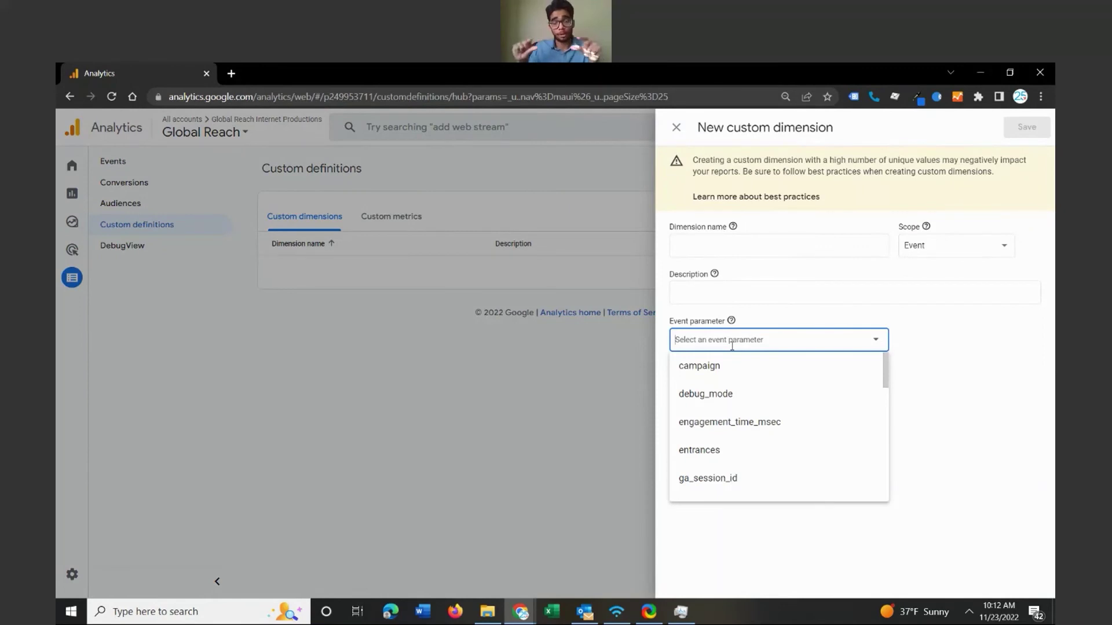
scroll(753, 432, "down", 2)
scroll(752, 431, "down", 3)
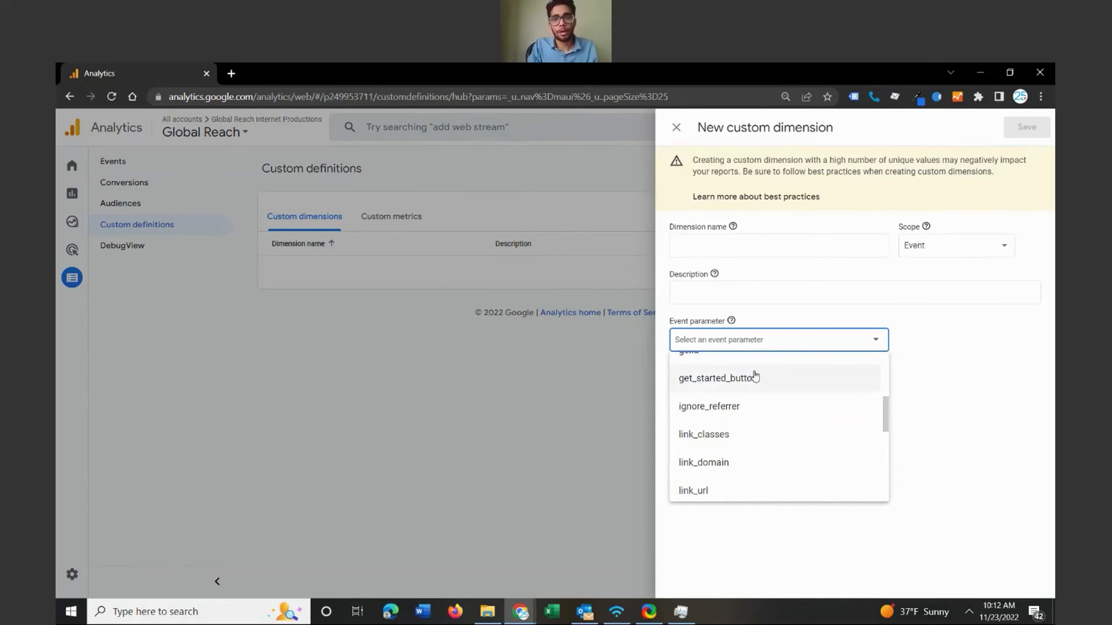
scroll(765, 435, "down", 1)
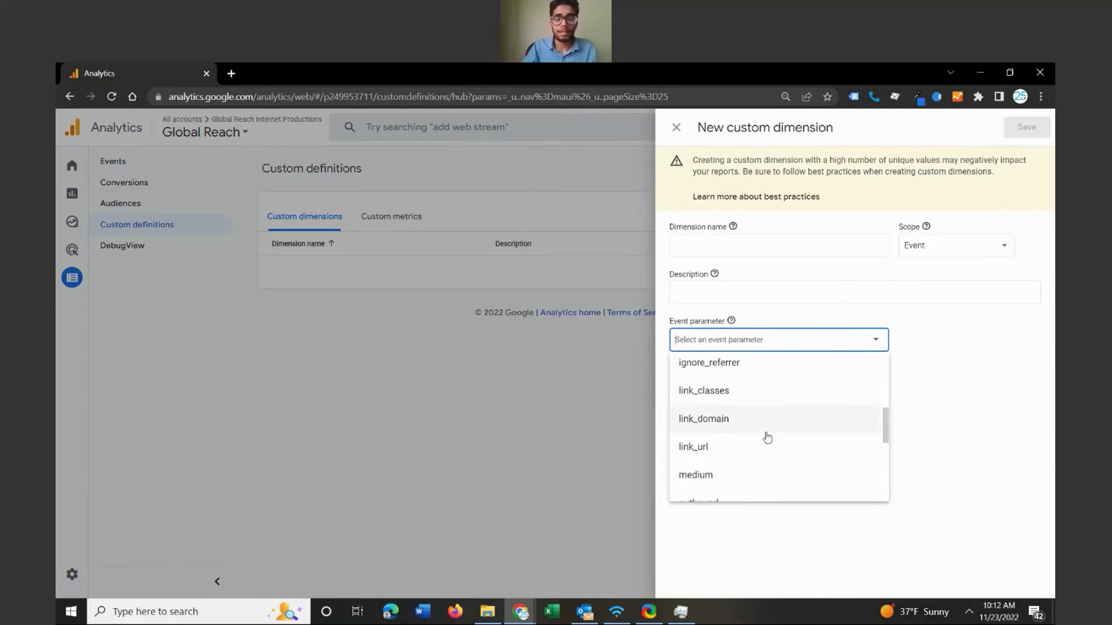
scroll(766, 435, "up", 1)
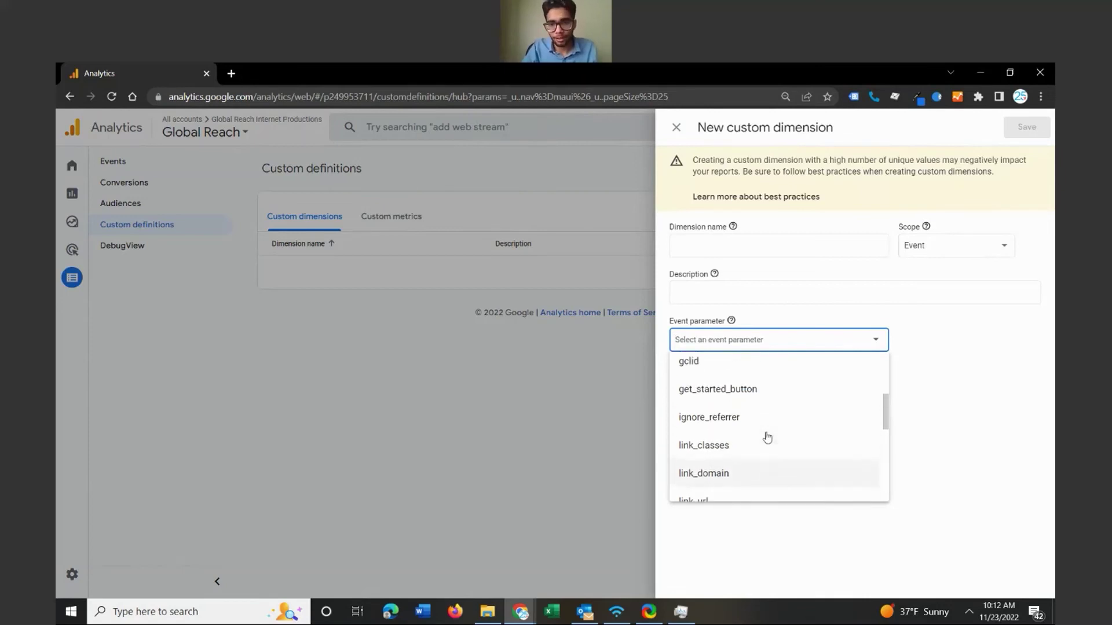
left_click(759, 389)
left_click(707, 243)
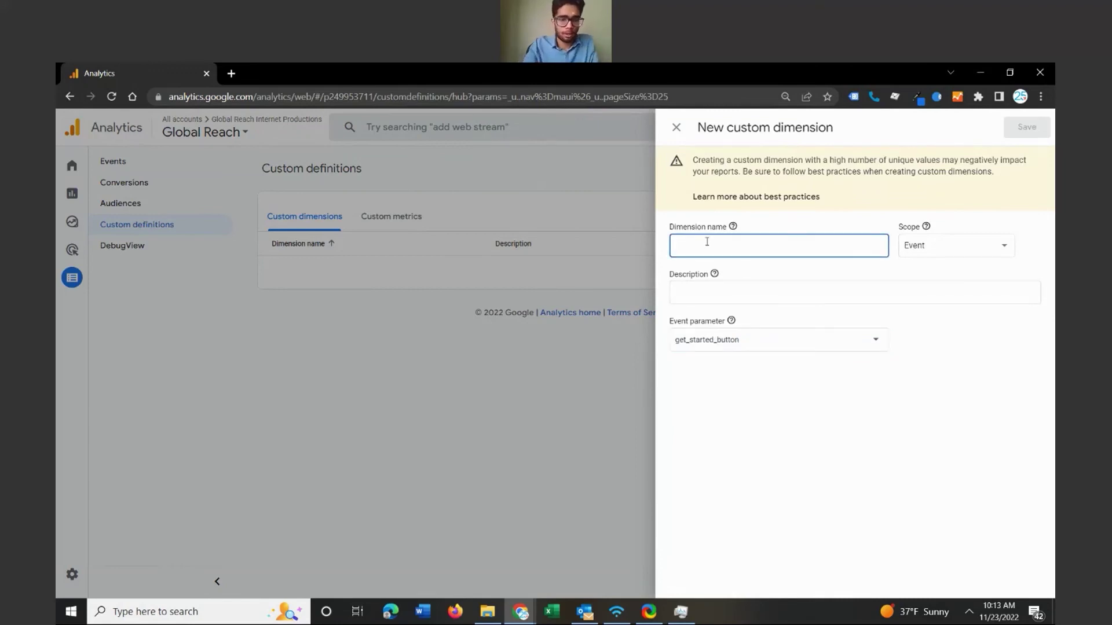
Name the dimension 'Get Started Button' with Event scope and a Get Started click-tracking description
type("Get Started Button")
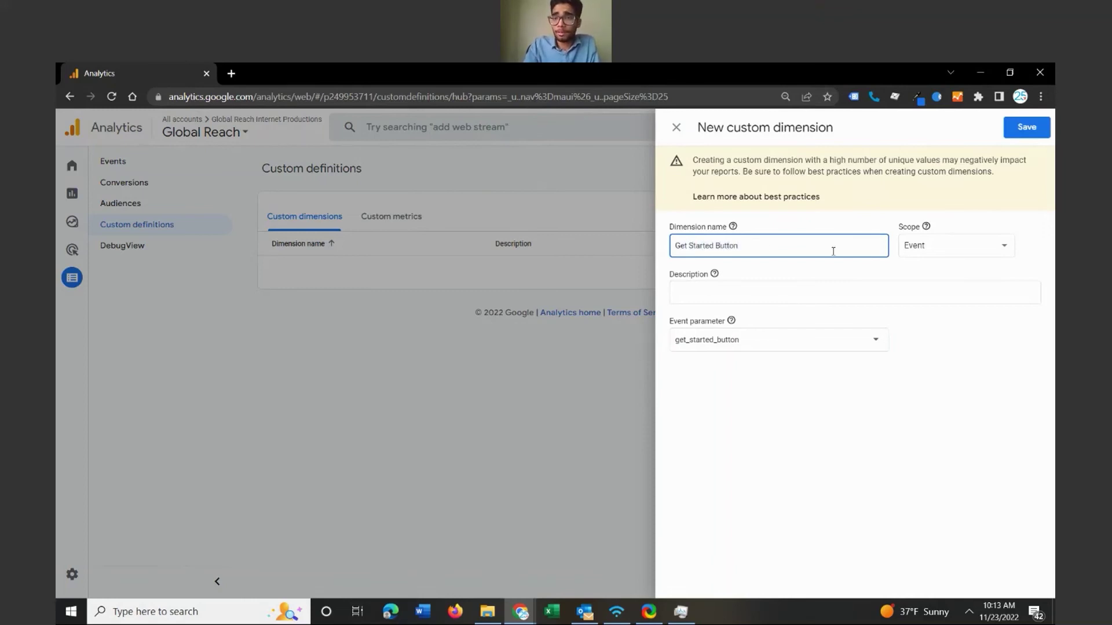
left_click(957, 250)
left_click(956, 253)
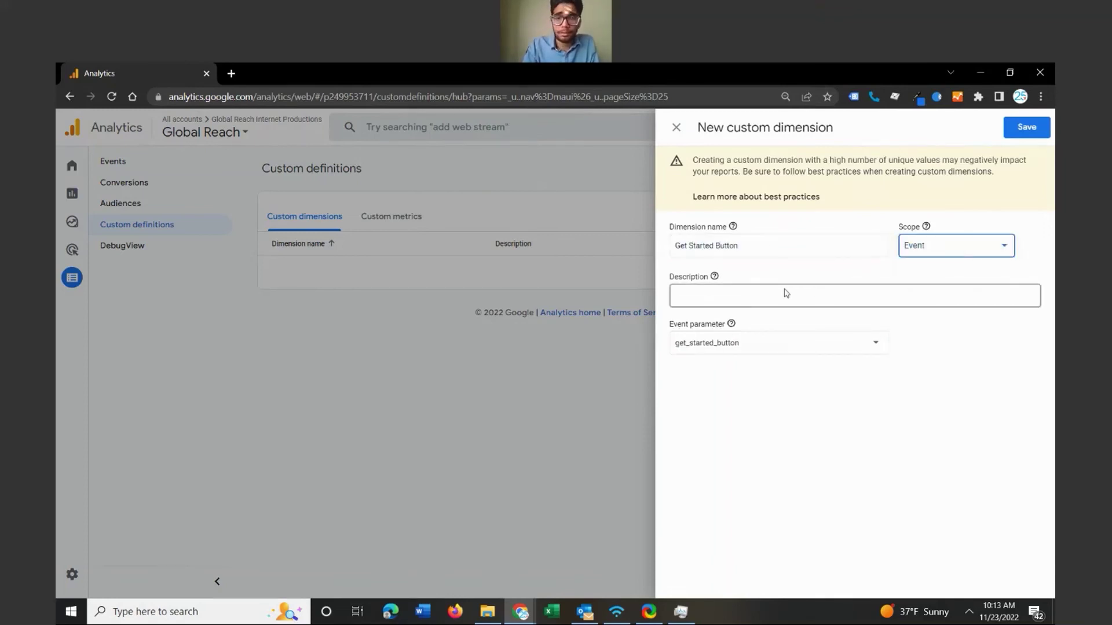
left_click(767, 293)
type("Tracks whenever")
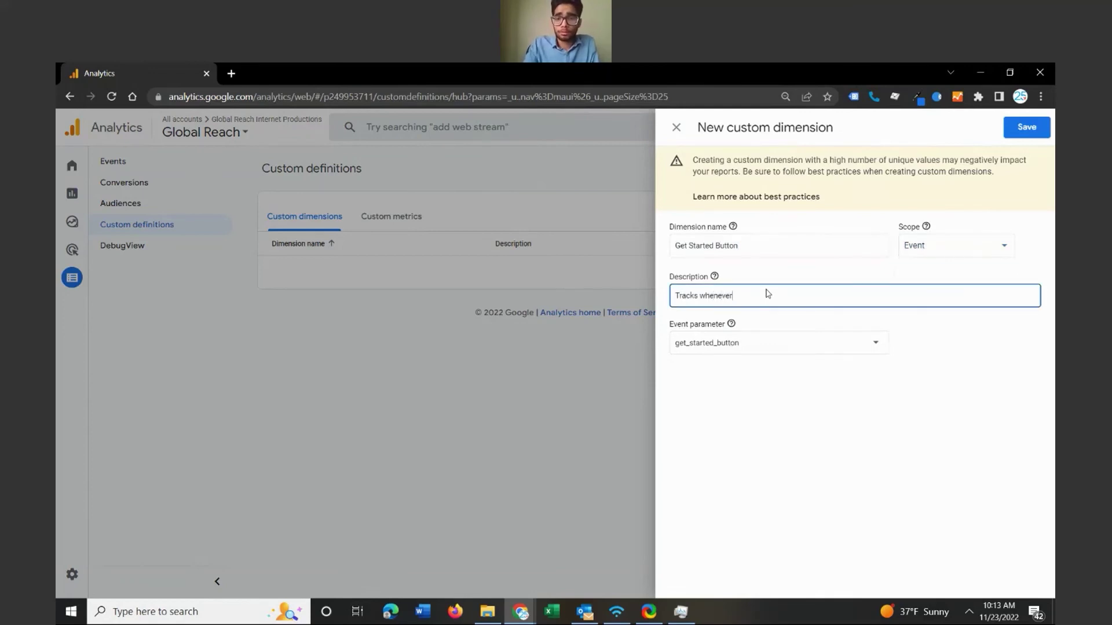
type(" a user clicks on the \"G")
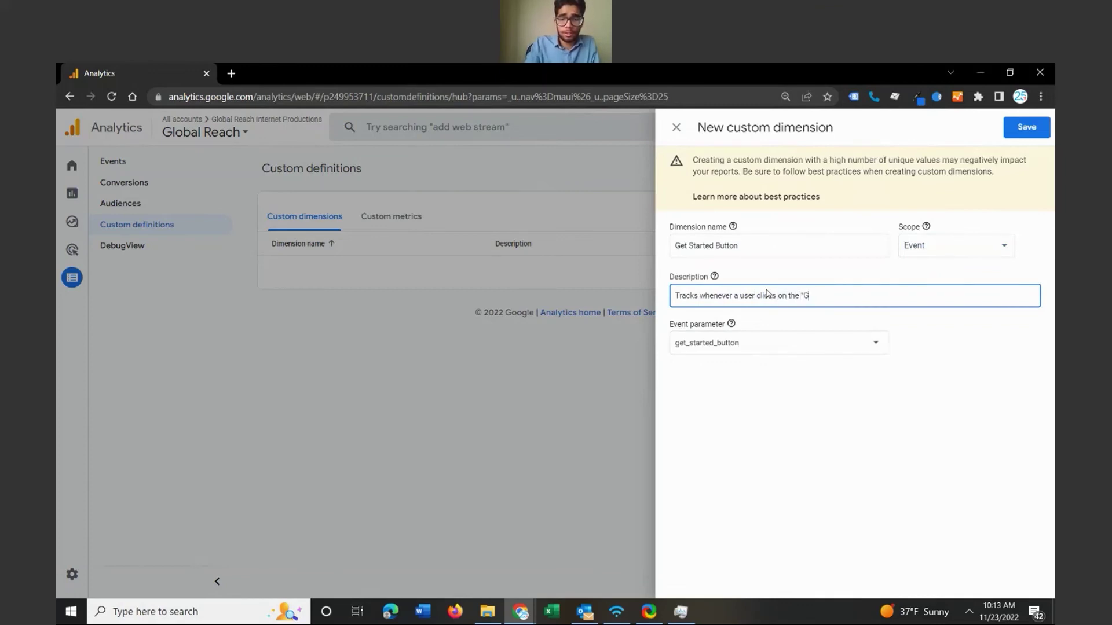
type("et Started\" button on t")
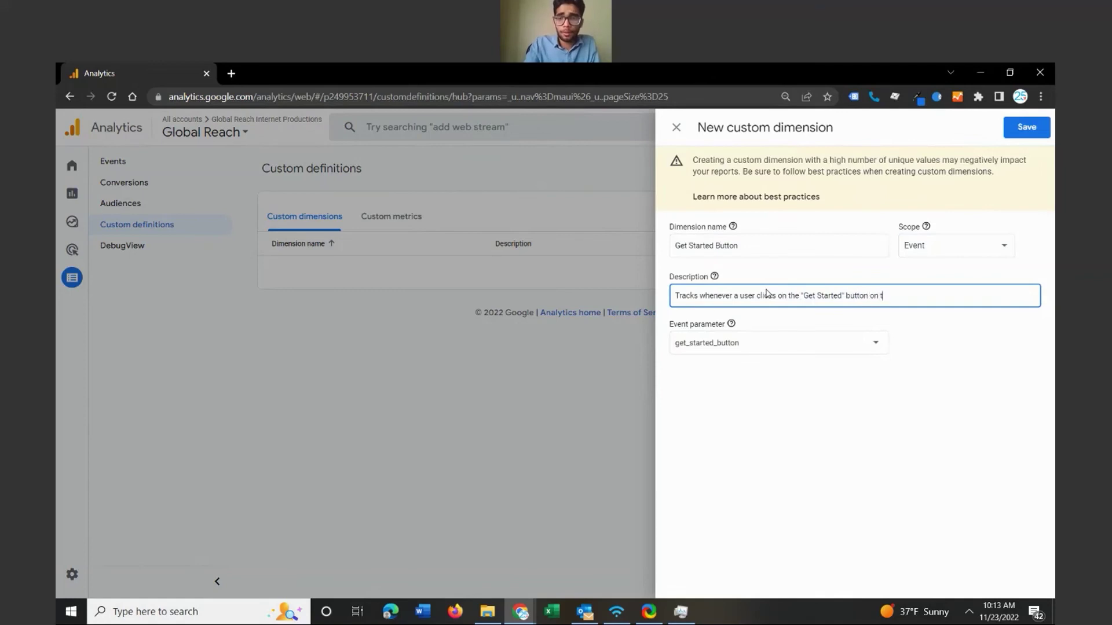
type("he Global R")
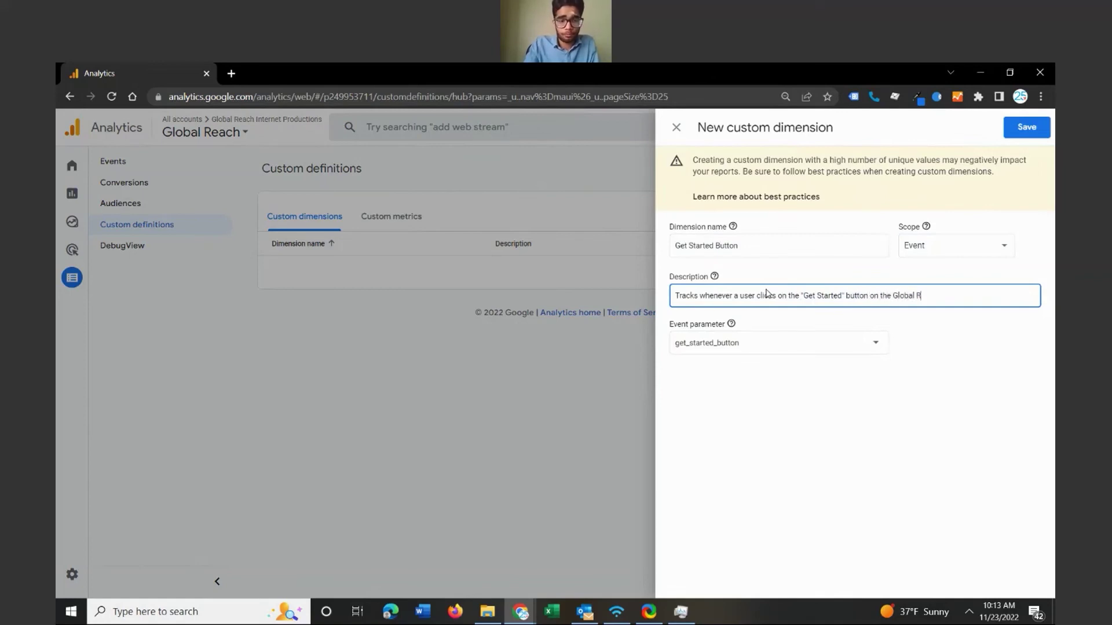
type("each Home")
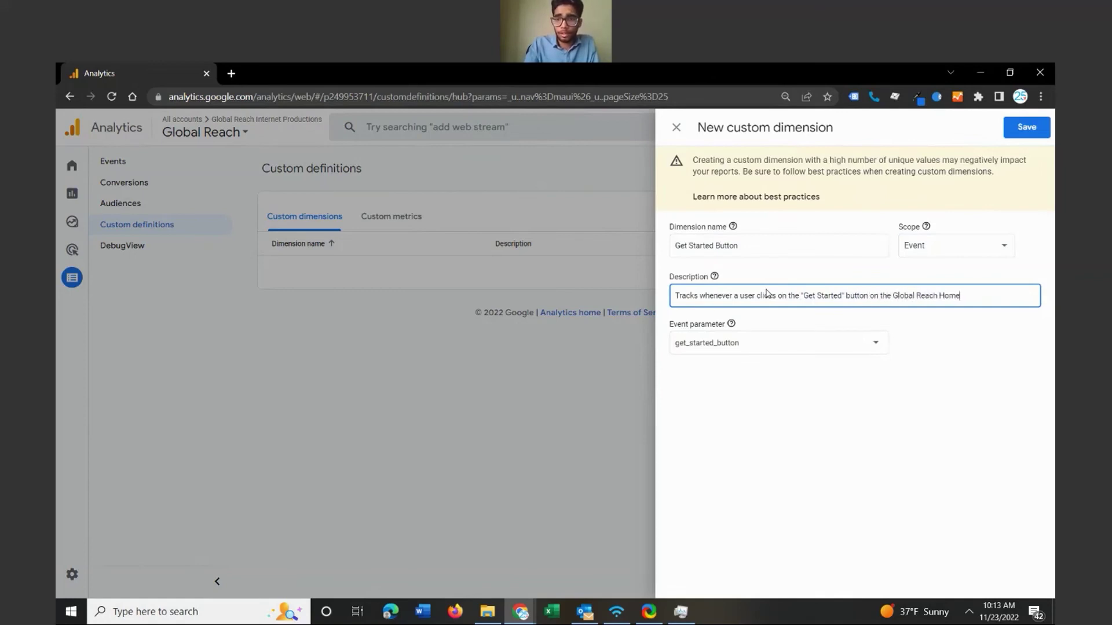
type("page")
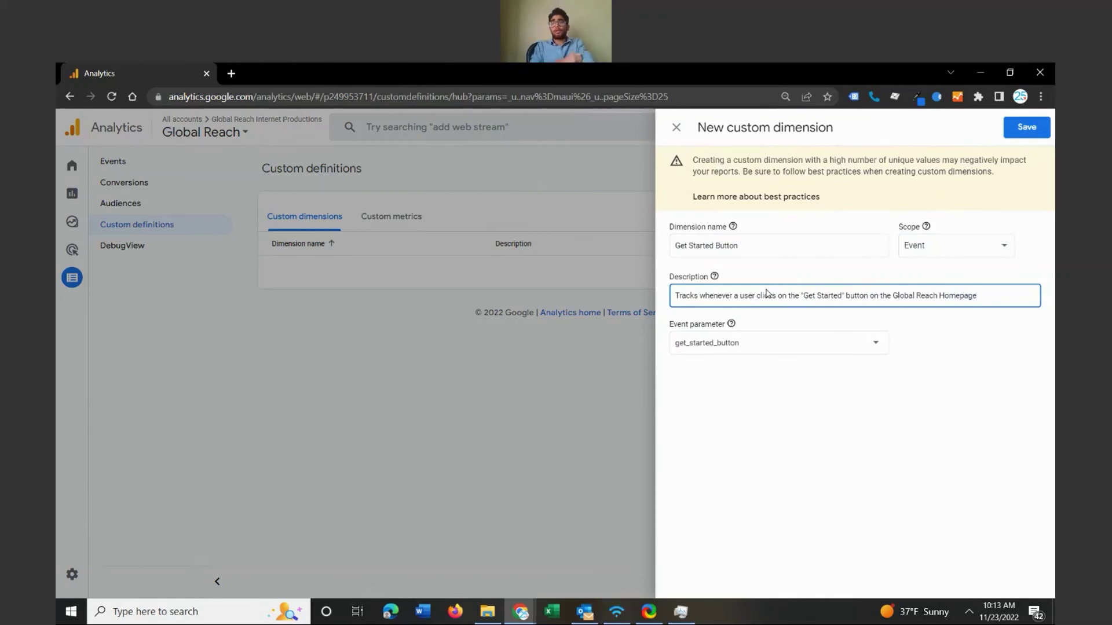